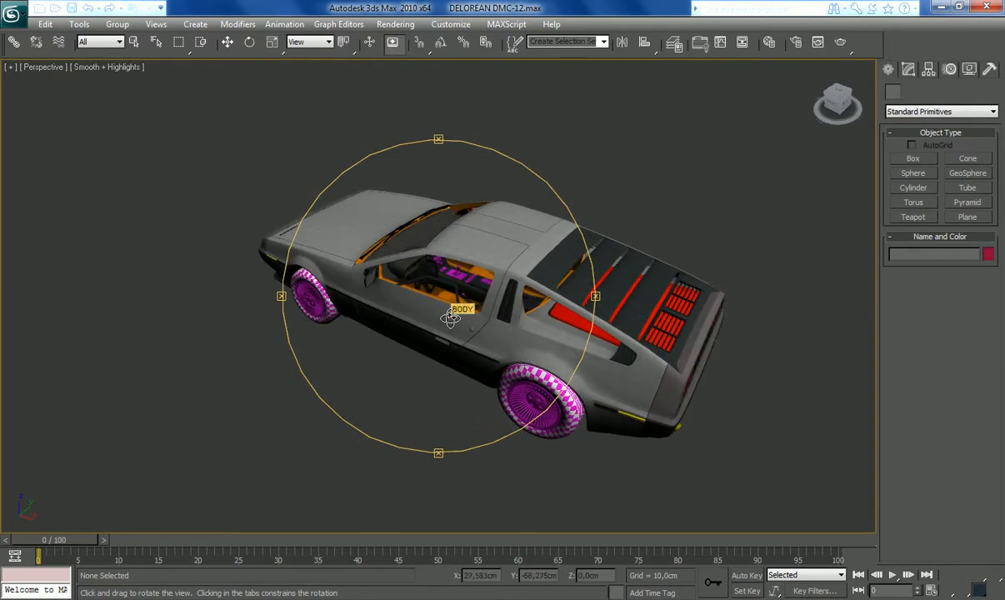
Examine the textured DeLorean DMC-12 model from several angles, including the cabin interior and the front end.
{"action": "left_click", "coordinate": [966, 594]}
{"action": "left_click_drag", "start_coordinate": [544, 403], "coordinate": [471, 382]}
{"action": "scroll", "coordinate": [471, 383], "scroll_direction": "up", "scroll_amount": 3}
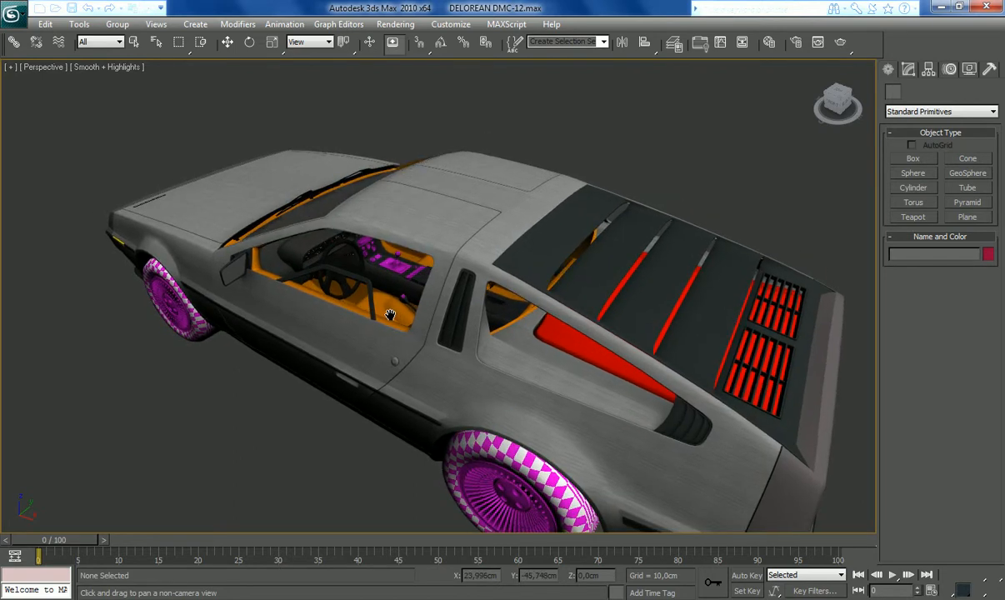
{"action": "scroll", "coordinate": [280, 320], "scroll_direction": "up", "scroll_amount": 6}
{"action": "left_click_drag", "start_coordinate": [280, 320], "coordinate": [353, 371]}
{"action": "scroll", "coordinate": [384, 353], "scroll_direction": "down", "scroll_amount": 4}
{"action": "scroll", "coordinate": [388, 353], "scroll_direction": "up", "scroll_amount": 6}
{"action": "left_click", "coordinate": [984, 593]}
{"action": "left_click_drag", "start_coordinate": [357, 326], "coordinate": [372, 302]}
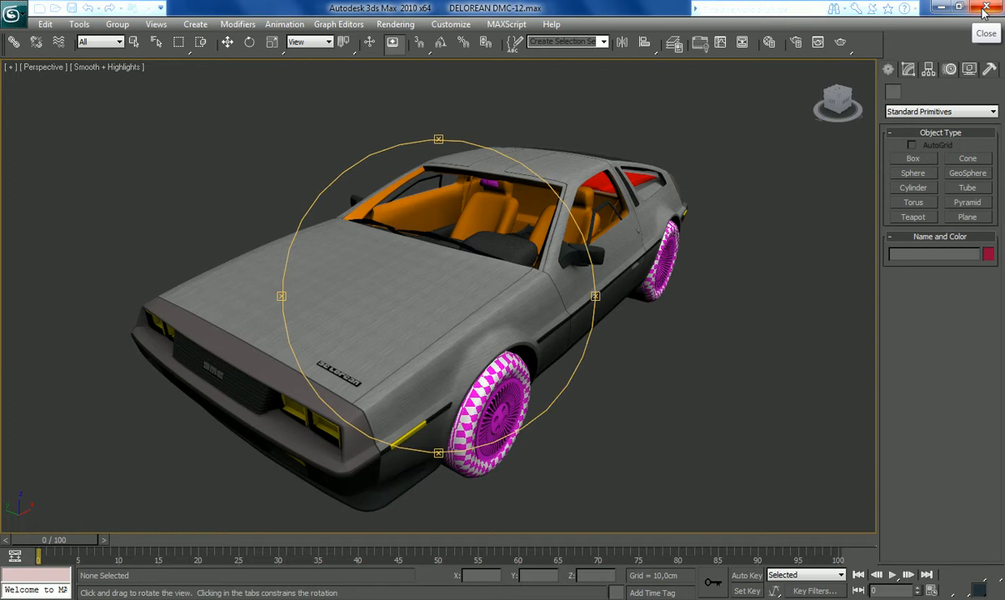
{"action": "left_click_drag", "start_coordinate": [453, 331], "coordinate": [482, 345]}
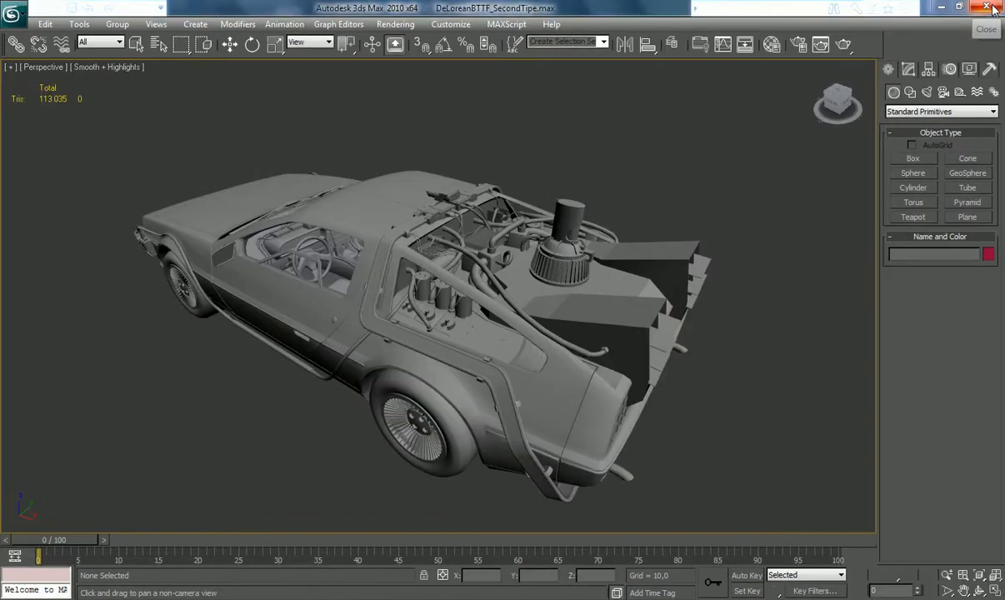
Hide the main body shell of the second DeLorean model.
{"action": "left_click", "coordinate": [979, 590]}
{"action": "left_click_drag", "start_coordinate": [443, 369], "coordinate": [516, 342]}
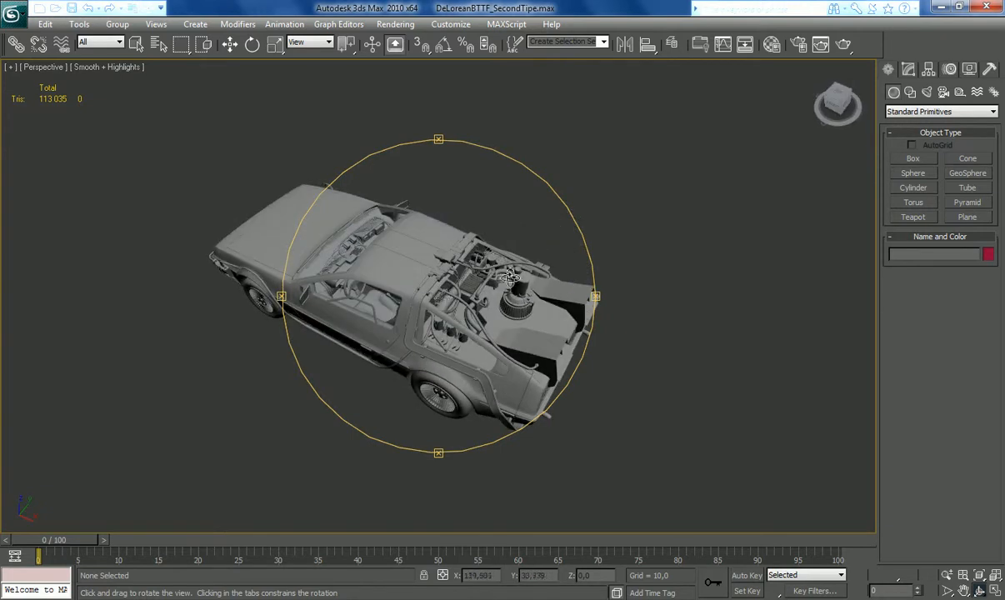
{"action": "scroll", "coordinate": [467, 325], "scroll_direction": "up", "scroll_amount": 6}
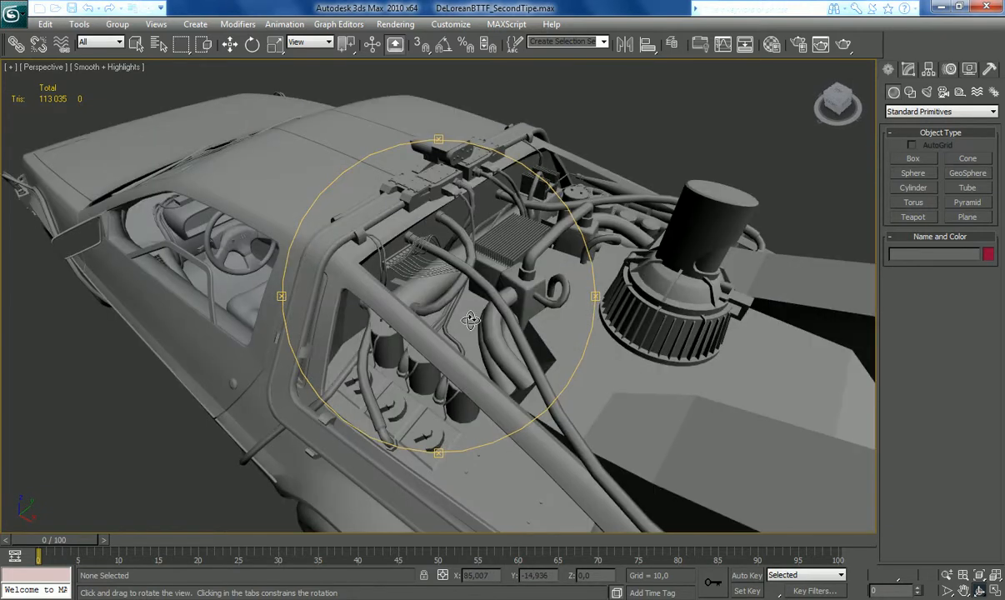
{"action": "left_click_drag", "start_coordinate": [456, 313], "coordinate": [483, 297]}
{"action": "left_click", "coordinate": [136, 43]}
{"action": "left_click", "coordinate": [291, 176]}
{"action": "key", "text": "z"}
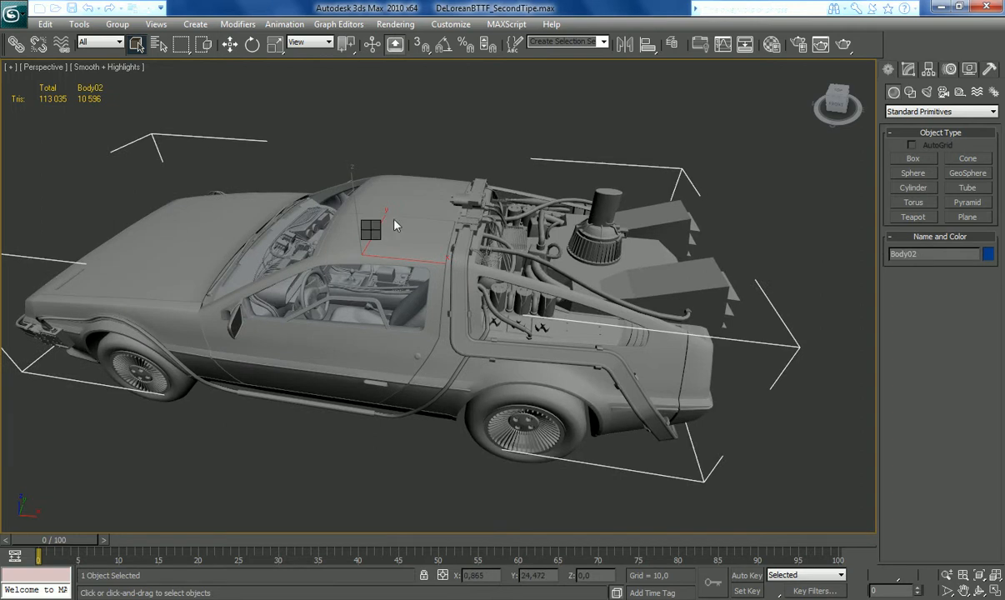
{"action": "right_click", "coordinate": [389, 231]}
{"action": "left_click", "coordinate": [409, 186]}
Hide the cabin with its doors and interior parts, and the long front-end frame pieces.
{"action": "left_click_drag", "start_coordinate": [376, 133], "coordinate": [235, 292]}
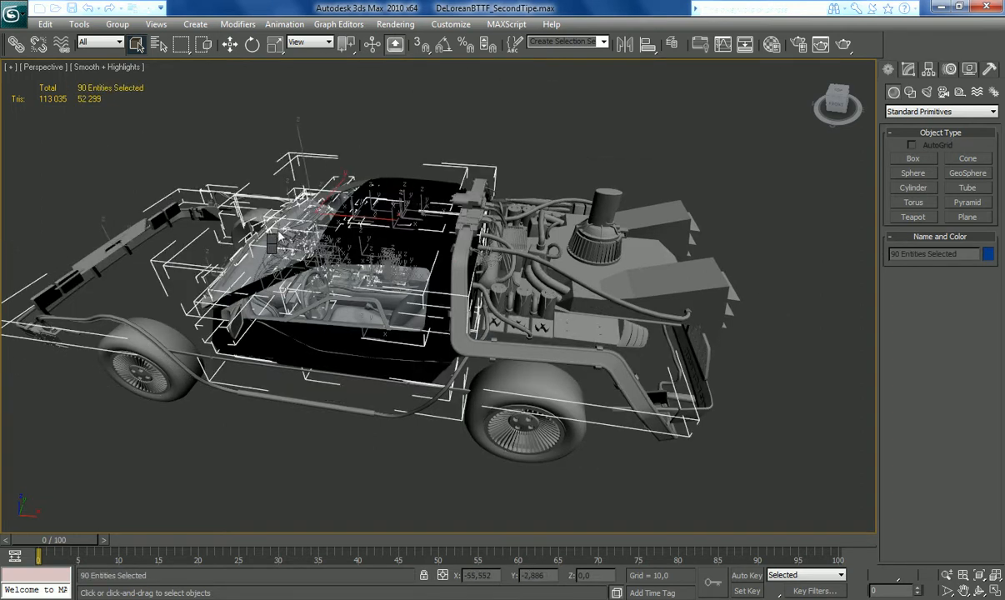
{"action": "right_click", "coordinate": [274, 244]}
{"action": "left_click", "coordinate": [294, 202]}
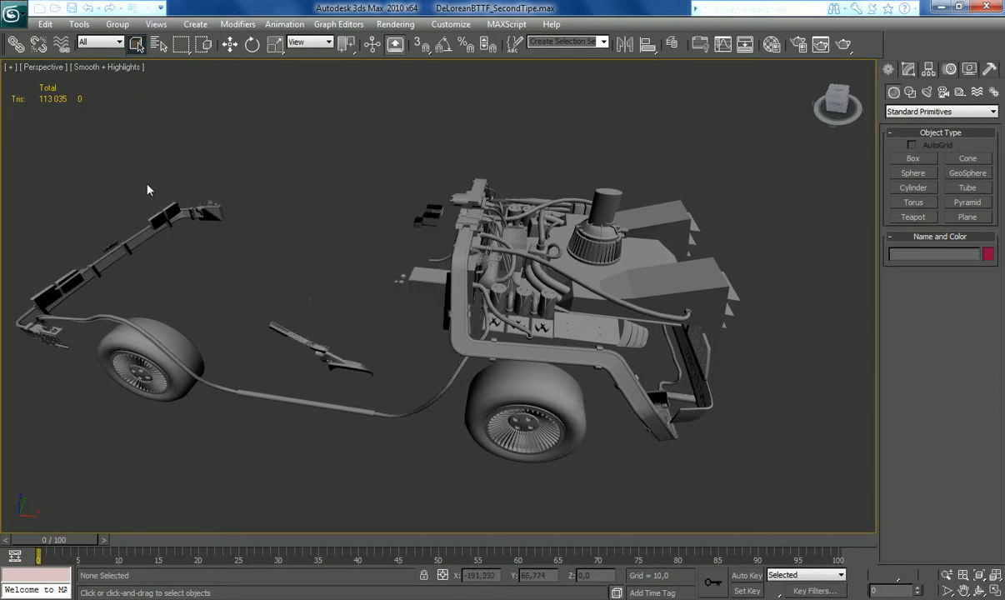
{"action": "left_click_drag", "start_coordinate": [170, 242], "coordinate": [172, 243]}
{"action": "right_click", "coordinate": [152, 218]}
{"action": "left_click", "coordinate": [177, 179]}
Hide the front wheel and side tubing, along with the rear wheel, rear frame and vent parts.
{"action": "left_click", "coordinate": [135, 373]}
{"action": "right_click", "coordinate": [150, 353]}
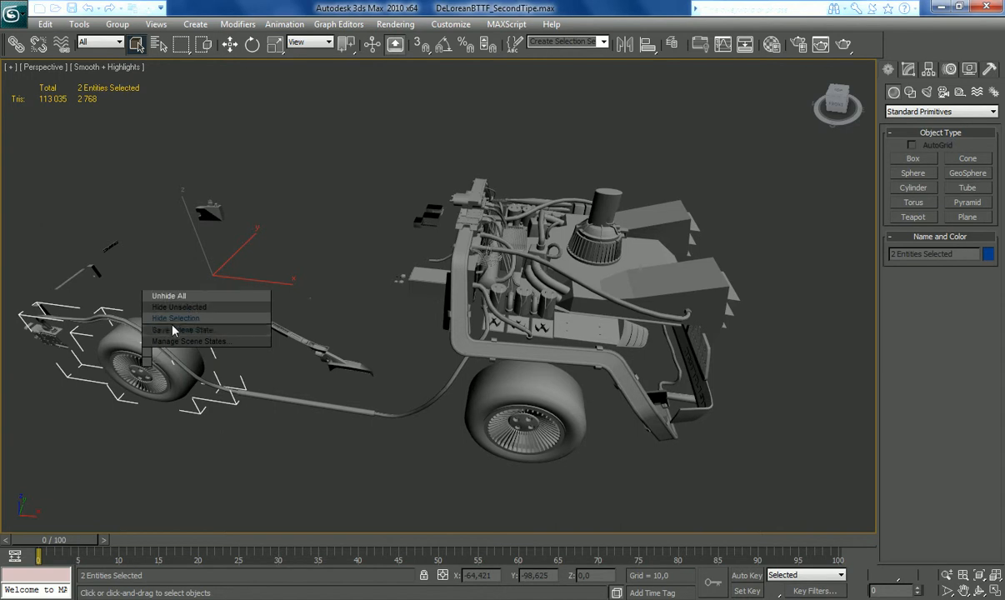
{"action": "left_click", "coordinate": [174, 322]}
{"action": "left_click_drag", "start_coordinate": [678, 461], "coordinate": [342, 275]}
{"action": "right_click", "coordinate": [500, 271]}
{"action": "left_click", "coordinate": [524, 242]}
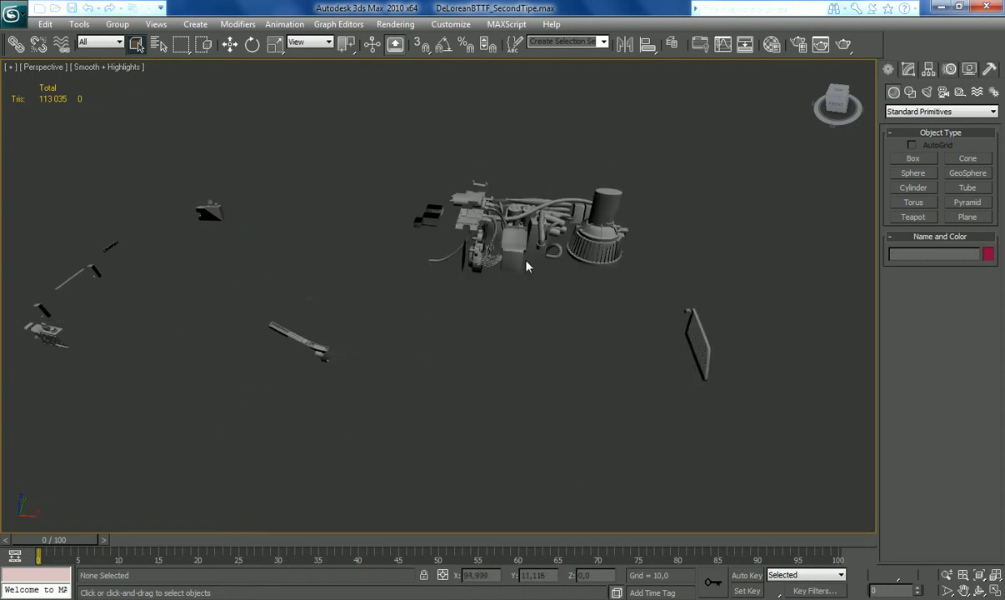
Hide the cylindrical rear reactor with its surrounding engine parts, and the remaining tail panel.
{"action": "left_click_drag", "start_coordinate": [651, 157], "coordinate": [513, 283]}
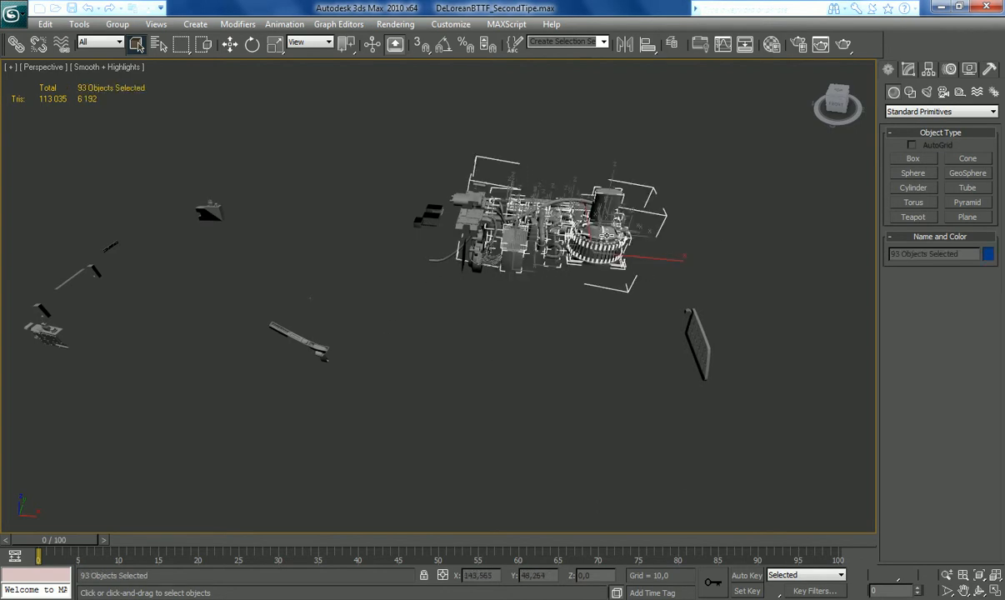
{"action": "right_click", "coordinate": [570, 209]}
{"action": "left_click", "coordinate": [634, 196]}
{"action": "left_click_drag", "start_coordinate": [740, 265], "coordinate": [613, 397]}
{"action": "right_click", "coordinate": [684, 333]}
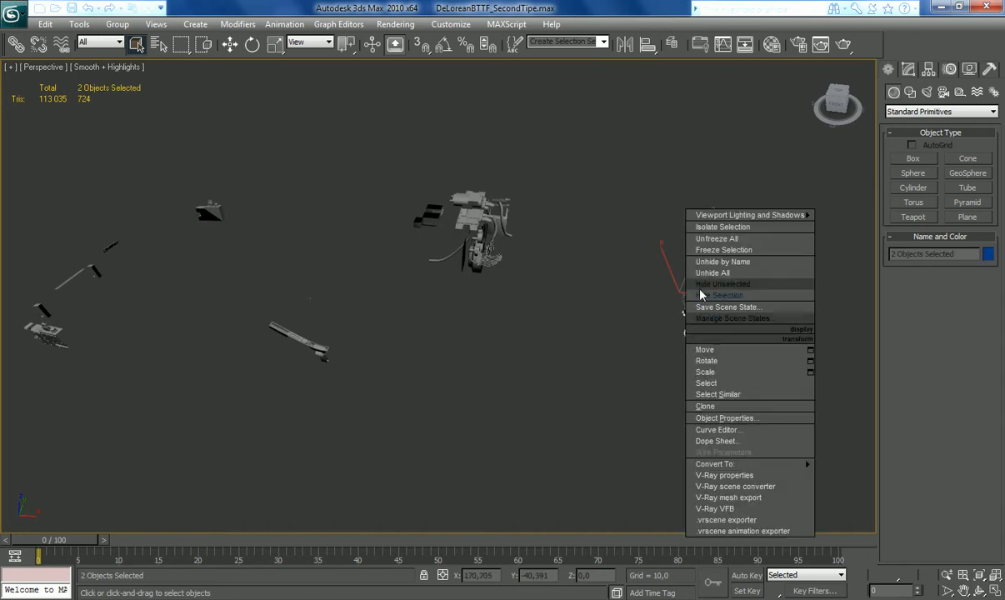
{"action": "left_click", "coordinate": [701, 296]}
Hide the long thin pieces beneath the cabin and the small front-end parts, keeping the two front corner brackets.
{"action": "left_click_drag", "start_coordinate": [256, 291], "coordinate": [404, 421]}
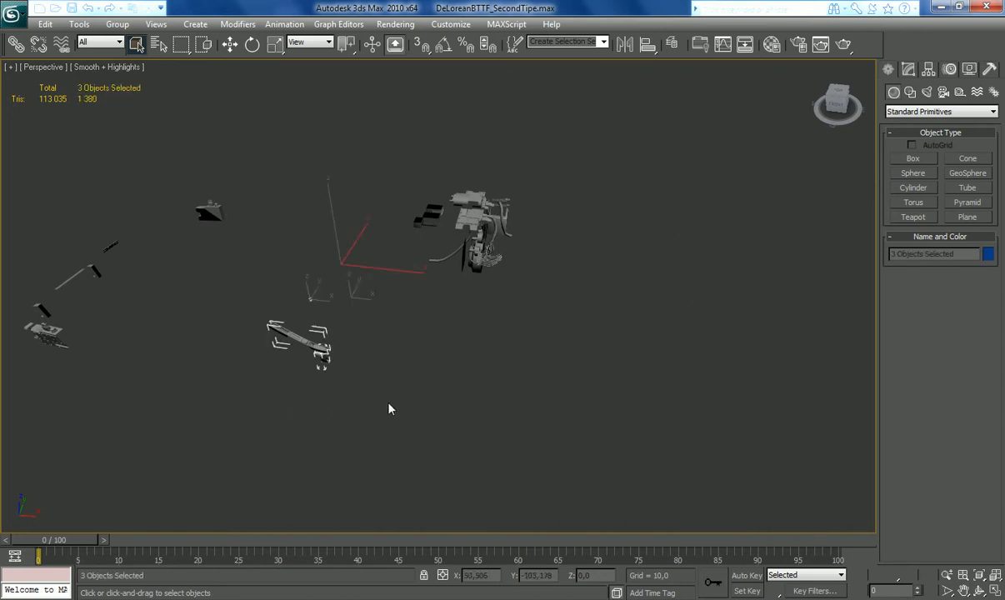
{"action": "right_click", "coordinate": [322, 350]}
{"action": "left_click", "coordinate": [333, 301]}
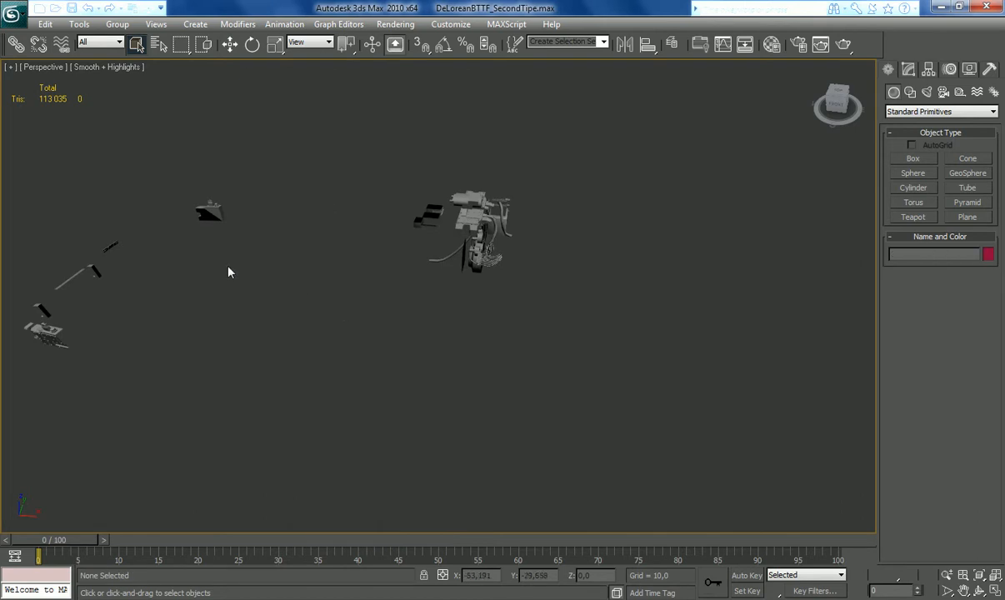
{"action": "left_click_drag", "start_coordinate": [143, 299], "coordinate": [142, 292]}
{"action": "right_click", "coordinate": [91, 260]}
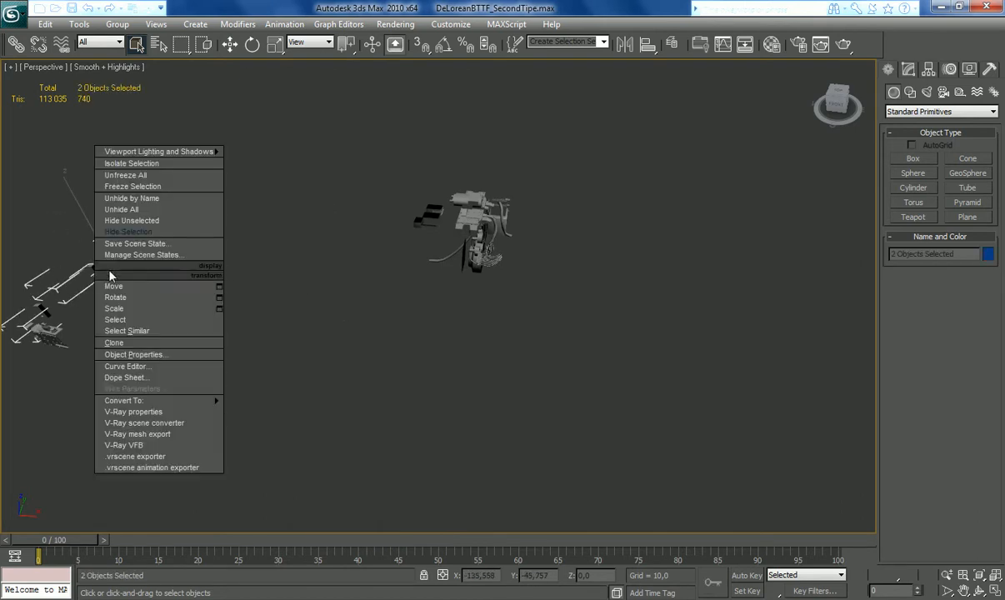
{"action": "left_click", "coordinate": [127, 230]}
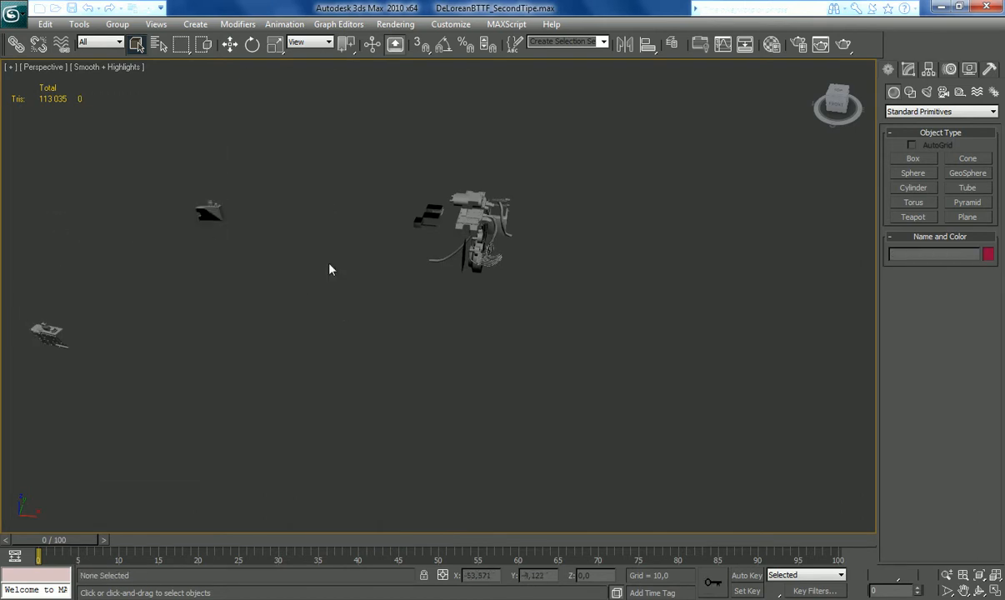
Hide the box-shaped piece sitting behind the two bolted roof plates.
{"action": "left_click", "coordinate": [980, 590]}
{"action": "left_click_drag", "start_coordinate": [409, 368], "coordinate": [405, 343]}
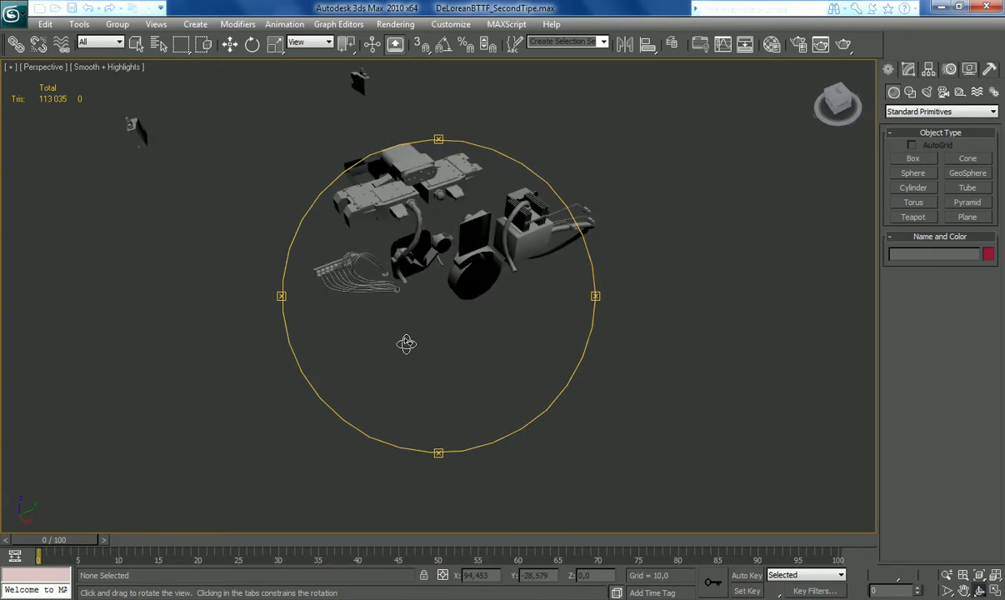
{"action": "left_click", "coordinate": [136, 44]}
{"action": "left_click", "coordinate": [396, 154]}
{"action": "right_click", "coordinate": [391, 133]}
{"action": "left_click", "coordinate": [429, 103]}
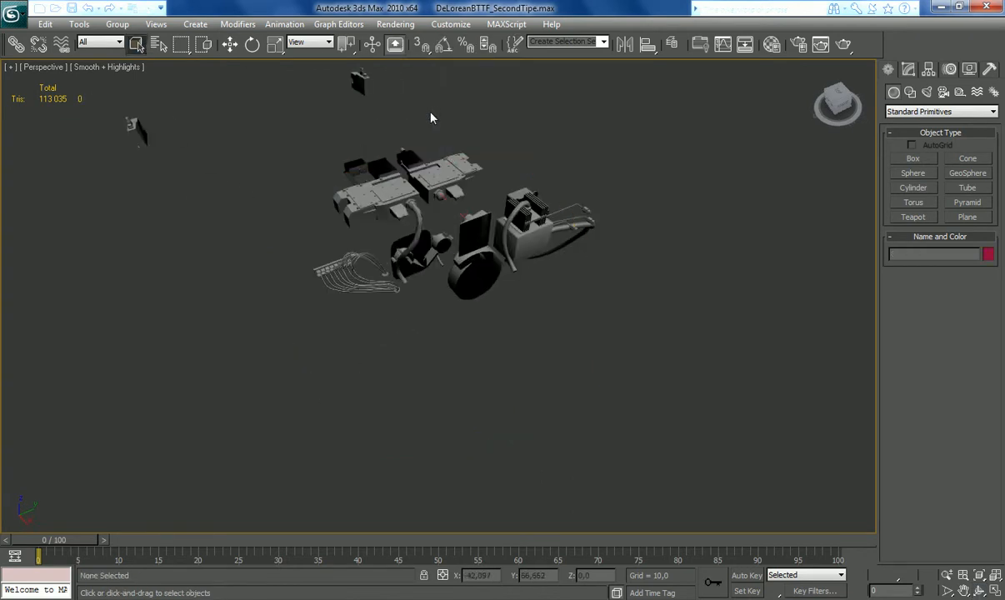
Hide the rear equipment group and the hose and cylinder parts below the bolted plates.
{"action": "left_click_drag", "start_coordinate": [581, 291], "coordinate": [481, 190]}
{"action": "right_click", "coordinate": [512, 207]}
{"action": "left_click", "coordinate": [546, 180]}
{"action": "left_click_drag", "start_coordinate": [521, 335], "coordinate": [408, 244]}
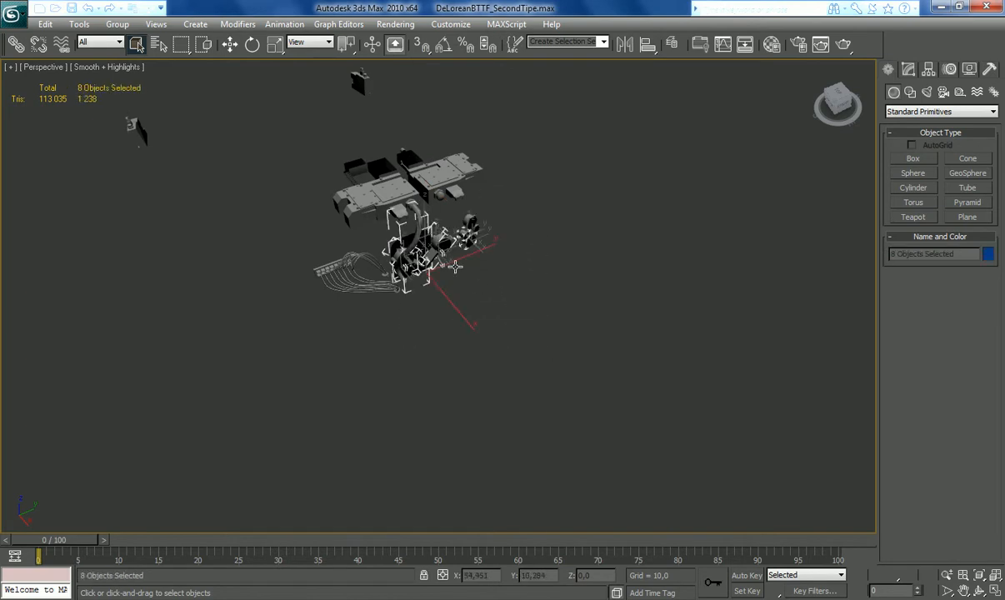
{"action": "right_click", "coordinate": [414, 246]}
{"action": "left_click", "coordinate": [444, 210]}
Hide the bundle of thin wires and the leftover small part beside the bolted plates.
{"action": "left_click_drag", "start_coordinate": [500, 350], "coordinate": [304, 246]}
{"action": "right_click", "coordinate": [338, 271]}
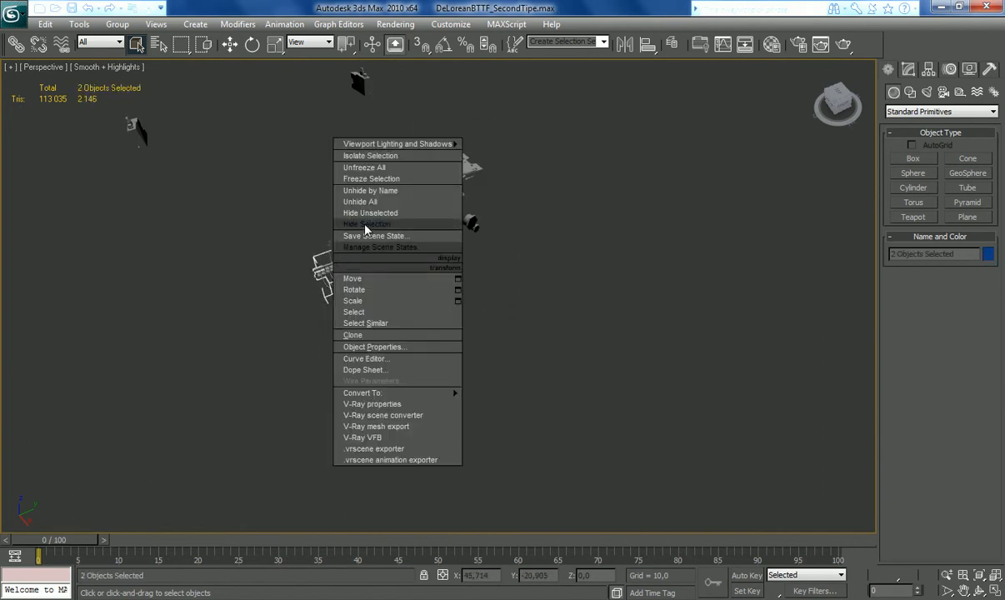
{"action": "left_click", "coordinate": [365, 224]}
{"action": "left_click_drag", "start_coordinate": [543, 279], "coordinate": [425, 196]}
{"action": "right_click", "coordinate": [469, 220]}
{"action": "left_click", "coordinate": [498, 179]}
Select the two bolted plates and the two front corner brackets, and hide all unselected objects.
{"action": "left_click_drag", "start_coordinate": [335, 121], "coordinate": [367, 177]}
{"action": "left_click", "coordinate": [351, 195]}
{"action": "left_click", "coordinate": [442, 176], "text": "ctrl"}
{"action": "left_click", "coordinate": [368, 79], "text": "ctrl"}
{"action": "right_click", "coordinate": [370, 203]}
{"action": "left_click", "coordinate": [404, 173]}
Examine the isolated plates and brackets up close and from a distance, and clear the selection.
{"action": "left_click", "coordinate": [981, 591]}
{"action": "left_click_drag", "start_coordinate": [593, 386], "coordinate": [510, 340]}
{"action": "scroll", "coordinate": [510, 340], "scroll_direction": "up", "scroll_amount": 3}
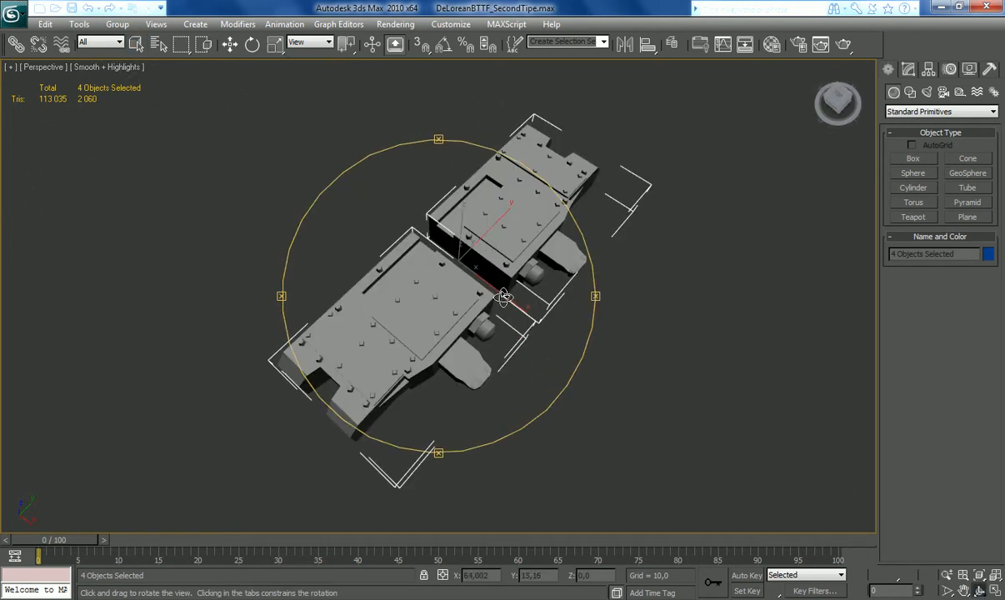
{"action": "left_click_drag", "start_coordinate": [477, 293], "coordinate": [354, 337]}
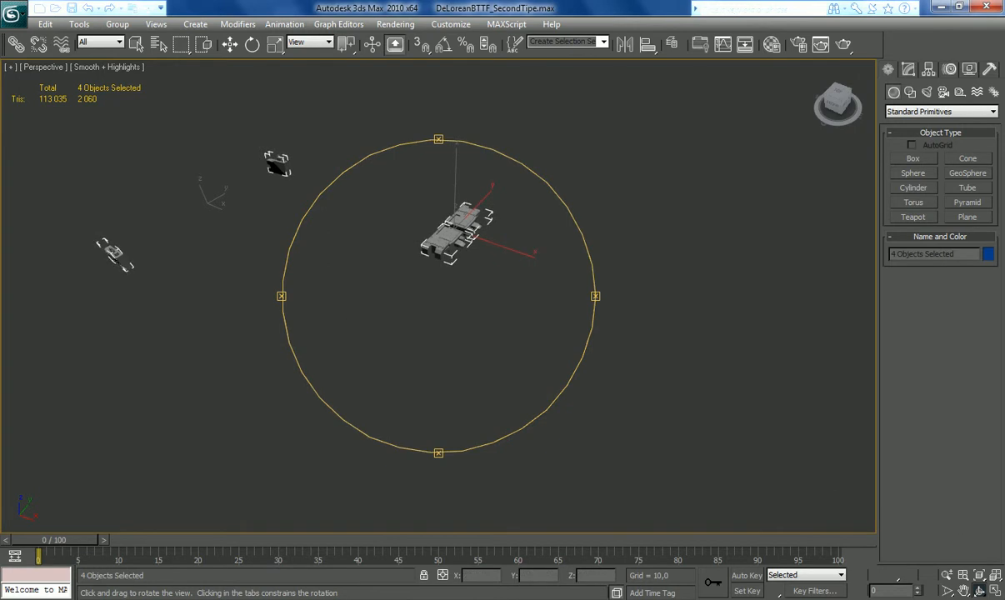
{"action": "left_click", "coordinate": [965, 590]}
{"action": "left_click_drag", "start_coordinate": [586, 358], "coordinate": [653, 404]}
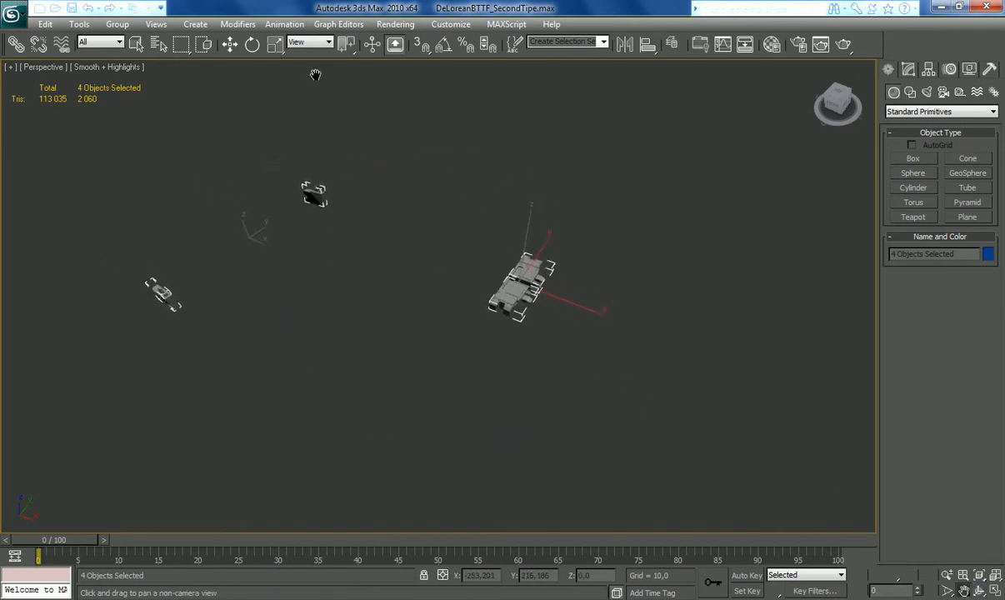
{"action": "left_click", "coordinate": [136, 44]}
{"action": "left_click", "coordinate": [561, 406]}
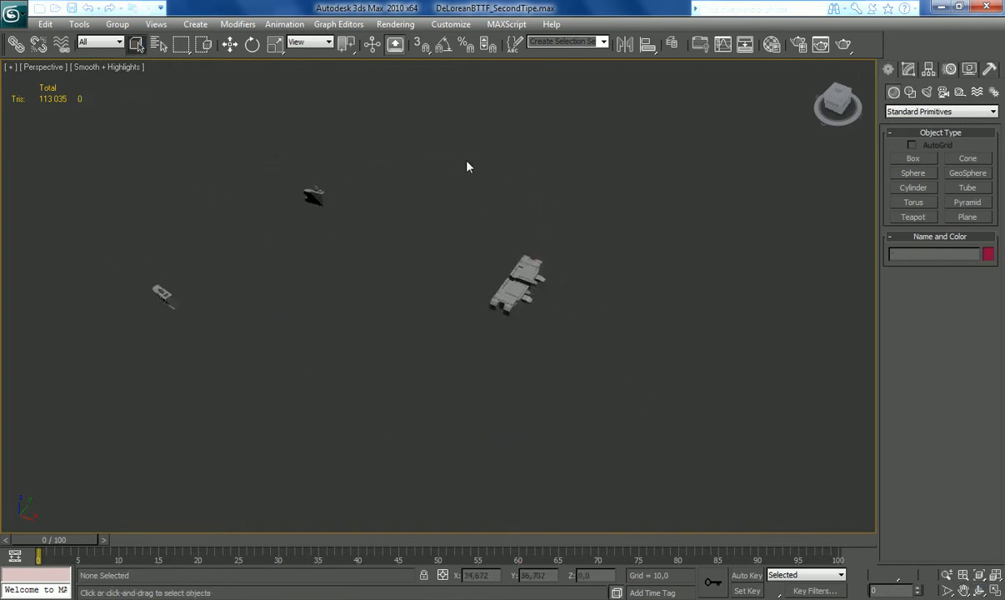
Select all polygons of the nearer bolted plate at the Element sub-object level of its Editable Poly.
{"action": "left_click", "coordinate": [506, 293]}
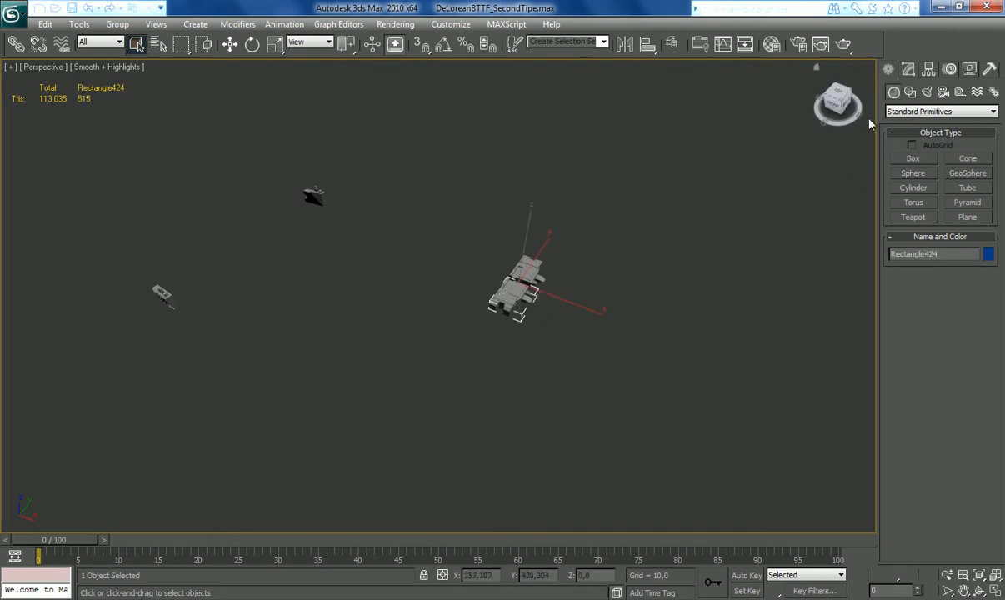
{"action": "left_click", "coordinate": [908, 71]}
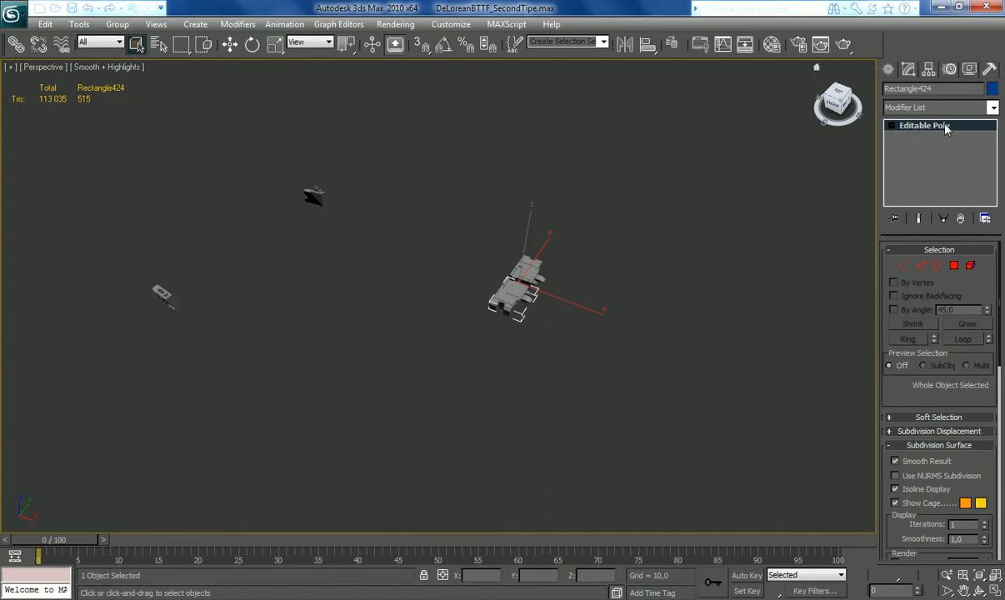
{"action": "left_click", "coordinate": [972, 266]}
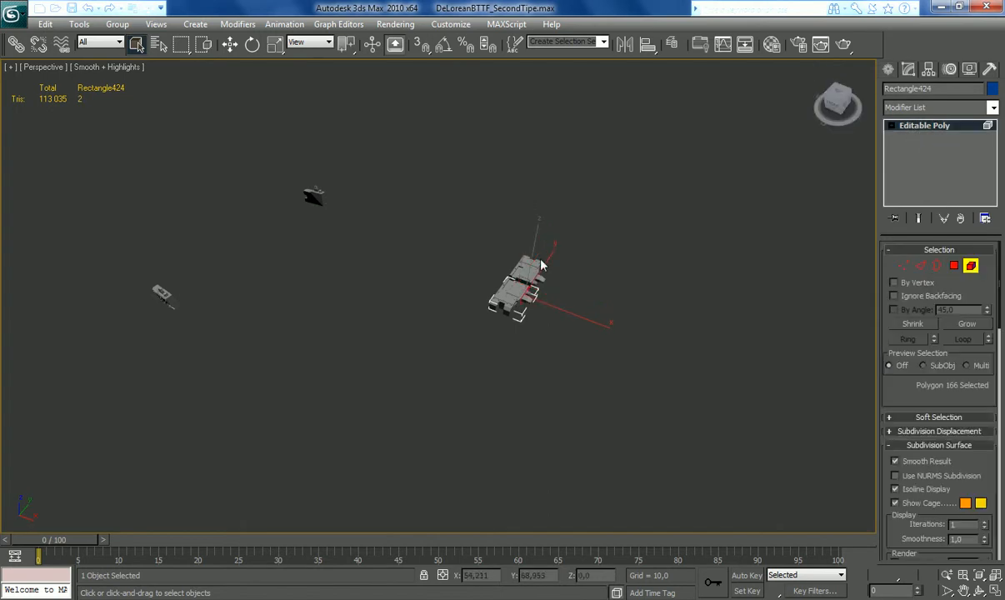
{"action": "left_click", "coordinate": [516, 291]}
{"action": "key", "text": "ctrl+a"}
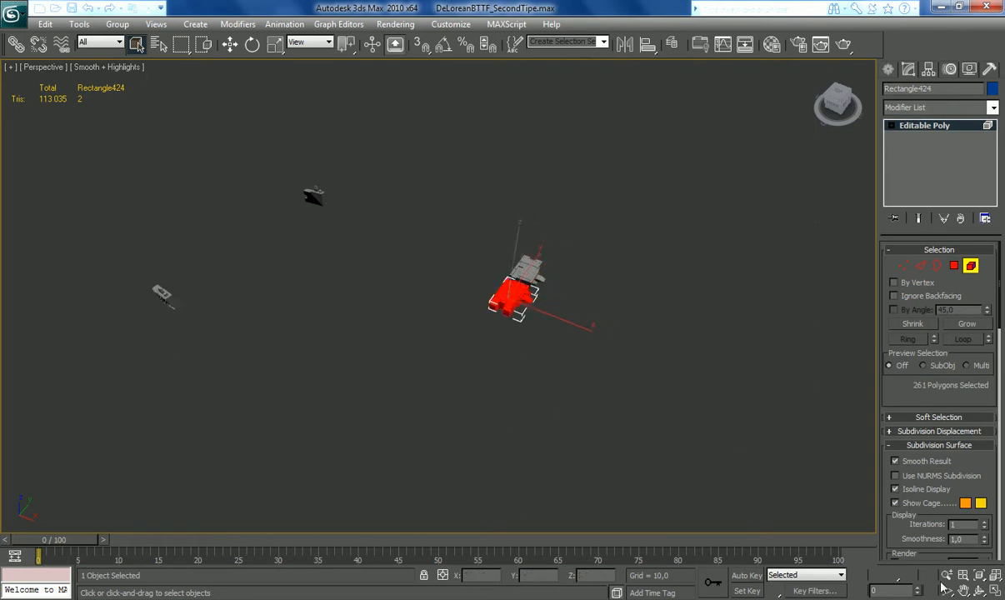
Add a UVW Mapping modifier to the selected polygons with planar mapping, length 100 and width 100.
{"action": "middle_click_drag", "start_coordinate": [649, 392], "coordinate": [676, 429]}
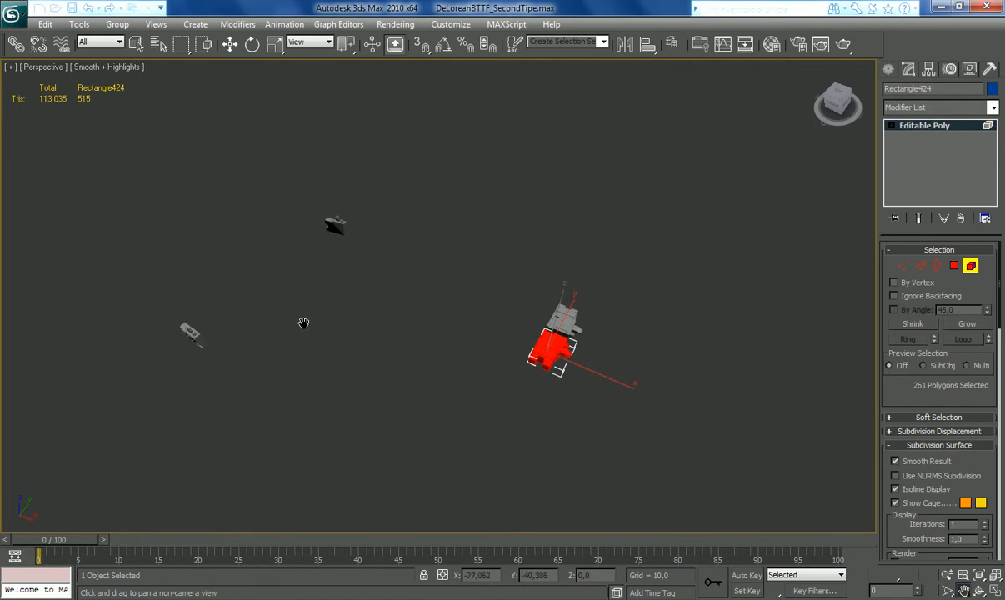
{"action": "left_click", "coordinate": [992, 108]}
{"action": "scroll", "coordinate": [917, 334], "scroll_direction": "down", "scroll_amount": 10}
{"action": "left_click", "coordinate": [881, 466]}
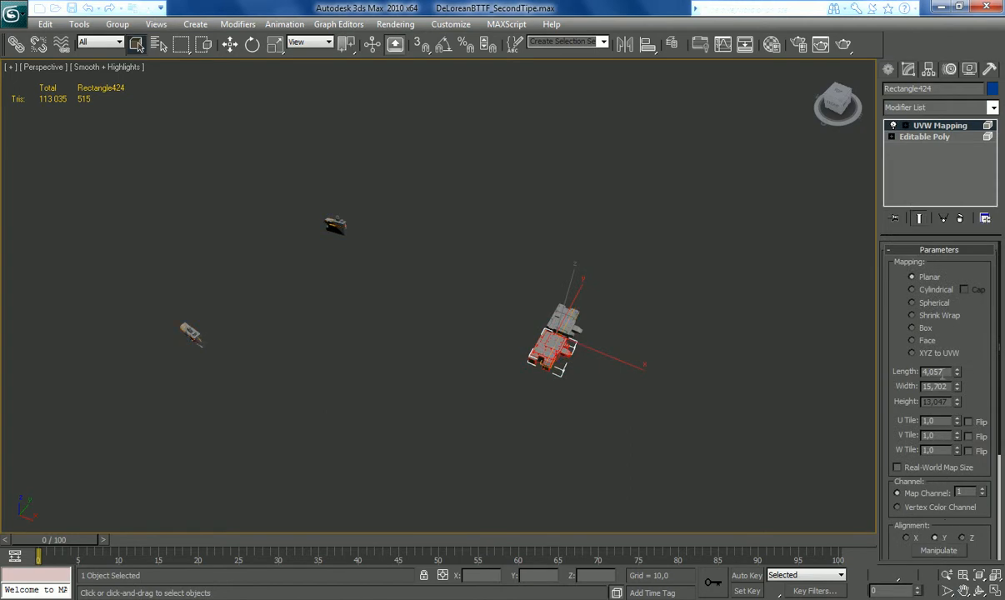
{"action": "type", "text": "00"}
{"action": "key", "text": "Return"}
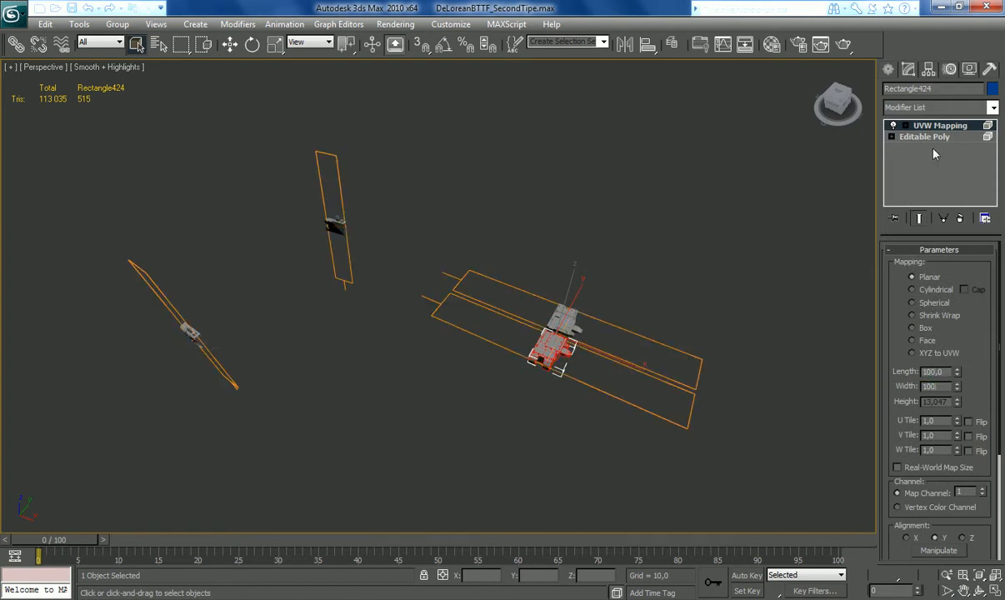
{"action": "key", "text": "Return"}
Collapse the UVW Mapping modifier into the Editable Poly and fold away the Subdivision Surface settings.
{"action": "key", "text": "w"}
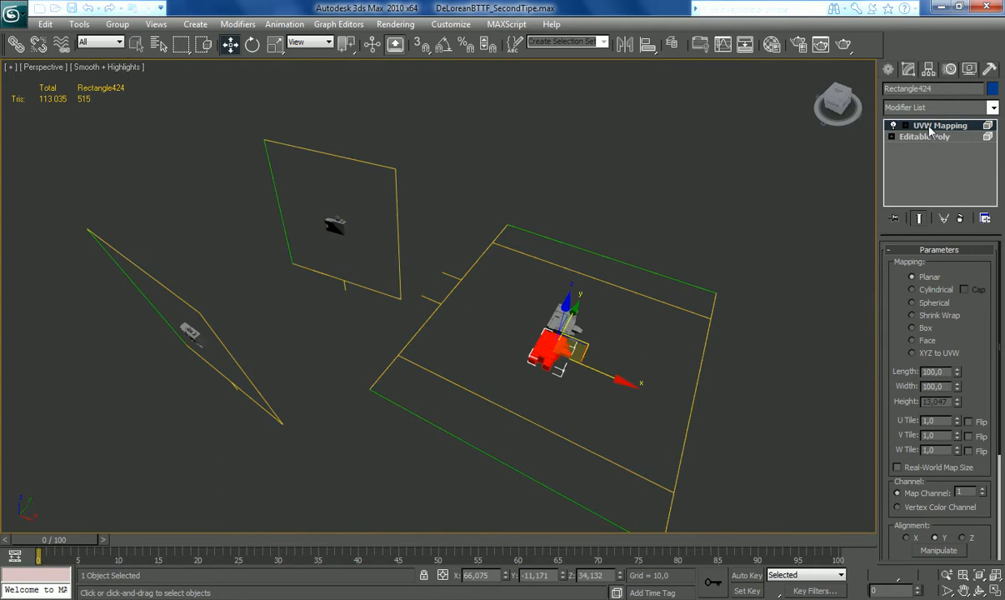
{"action": "right_click", "coordinate": [930, 129]}
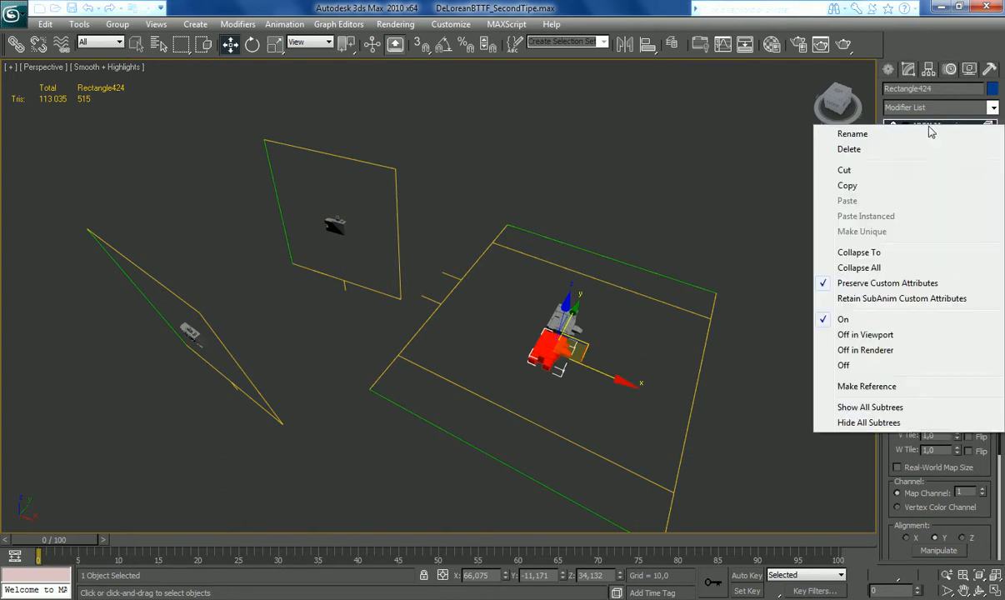
{"action": "left_click", "coordinate": [911, 254]}
{"action": "left_click", "coordinate": [971, 265]}
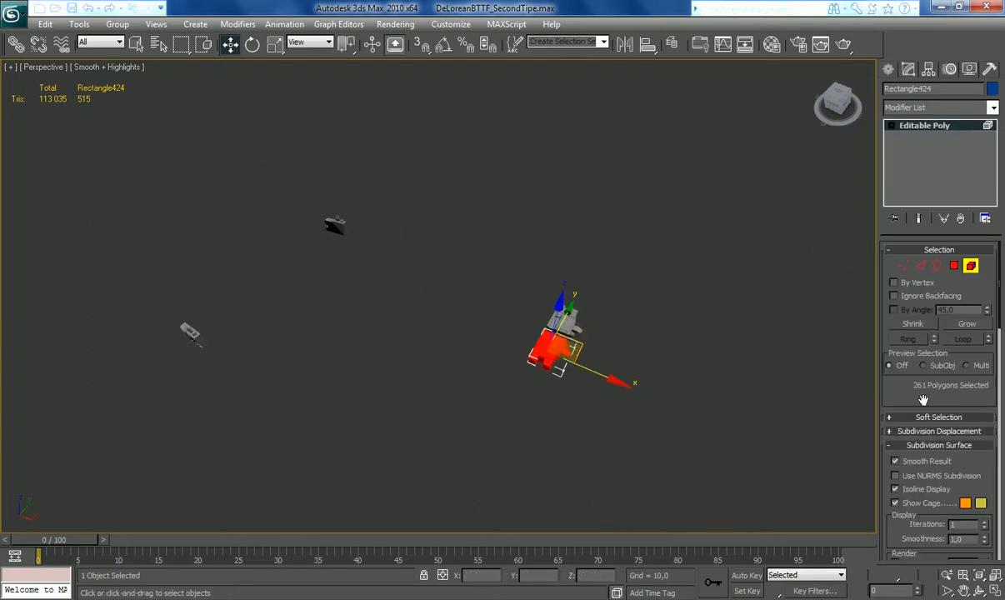
{"action": "left_click", "coordinate": [936, 446]}
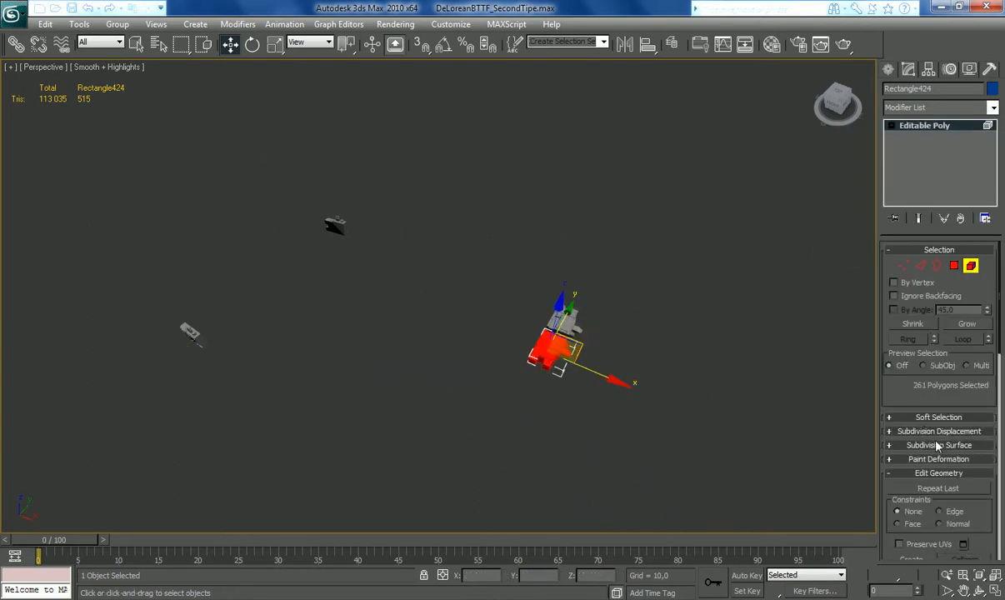
Leave the Element sub-object level of the plate and close DeLoreanBTTF_SecondTipe.max without saving the changes.
{"action": "left_click", "coordinate": [952, 472]}
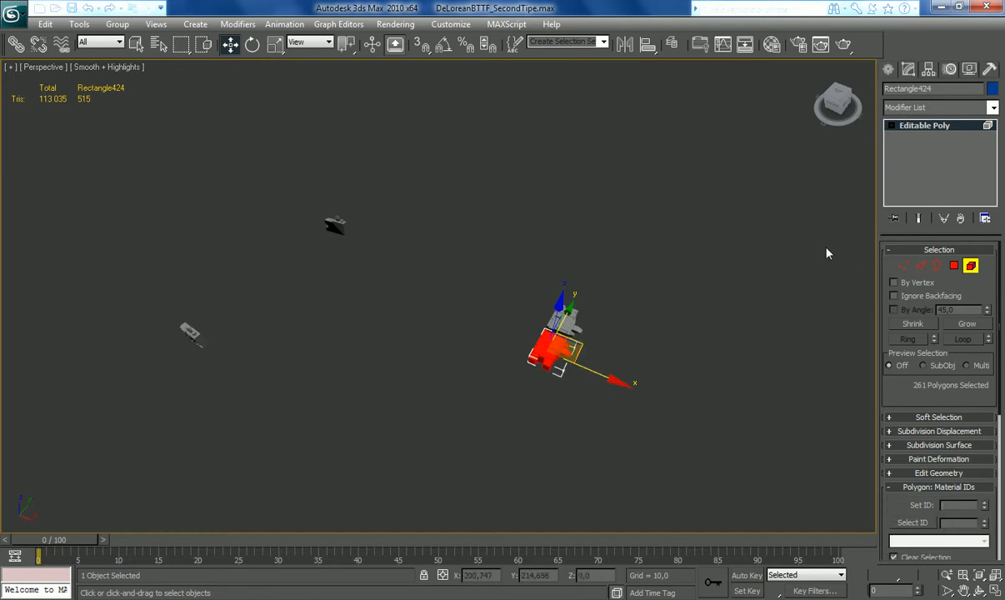
{"action": "left_click", "coordinate": [971, 266]}
{"action": "left_click", "coordinate": [979, 590]}
{"action": "left_click_drag", "start_coordinate": [488, 329], "coordinate": [605, 219]}
{"action": "left_click_drag", "start_coordinate": [469, 321], "coordinate": [409, 311]}
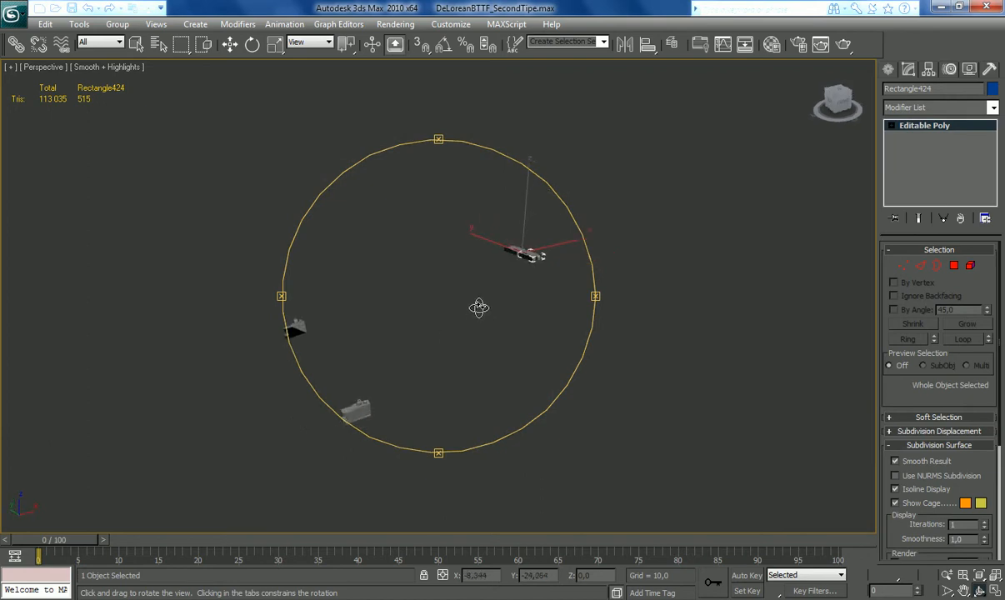
{"action": "left_click", "coordinate": [984, 9]}
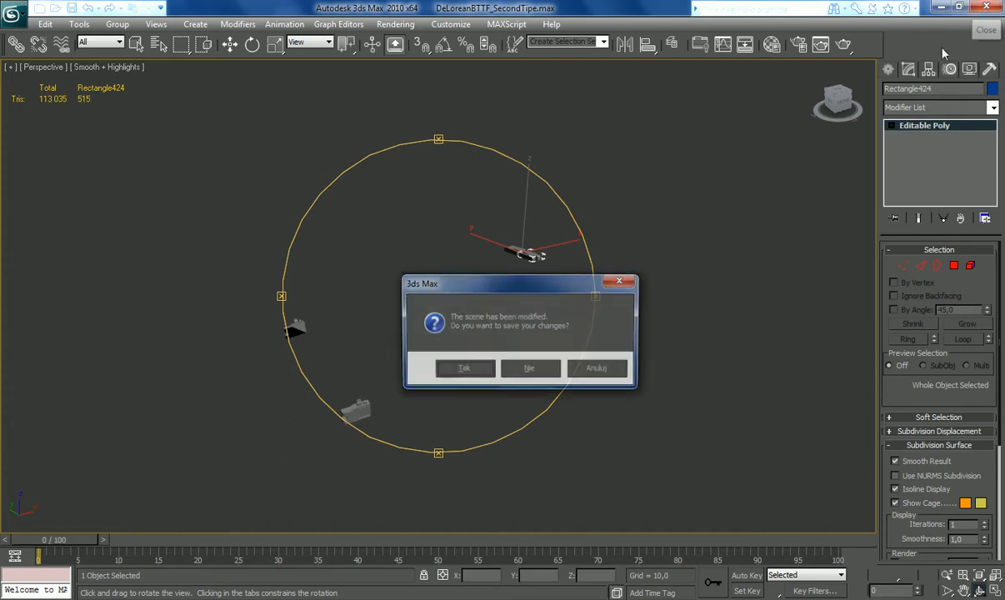
{"action": "left_click", "coordinate": [535, 369]}
Switch to the TIME MACHINE.max scene and examine the complete car from the rear, the side and the front.
{"action": "left_click_drag", "start_coordinate": [527, 375], "coordinate": [185, 218]}
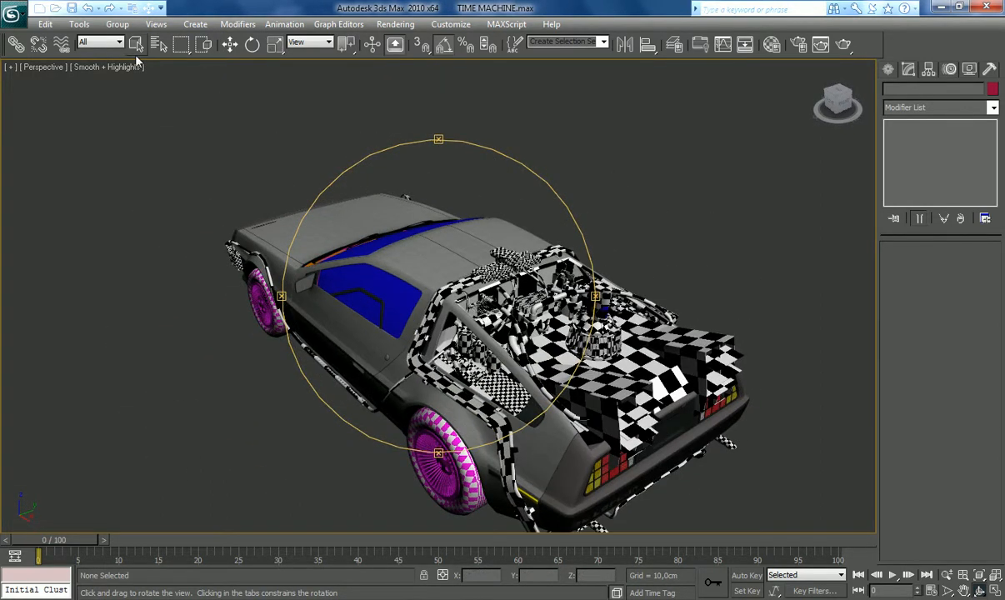
{"action": "left_click_drag", "start_coordinate": [402, 300], "coordinate": [472, 297]}
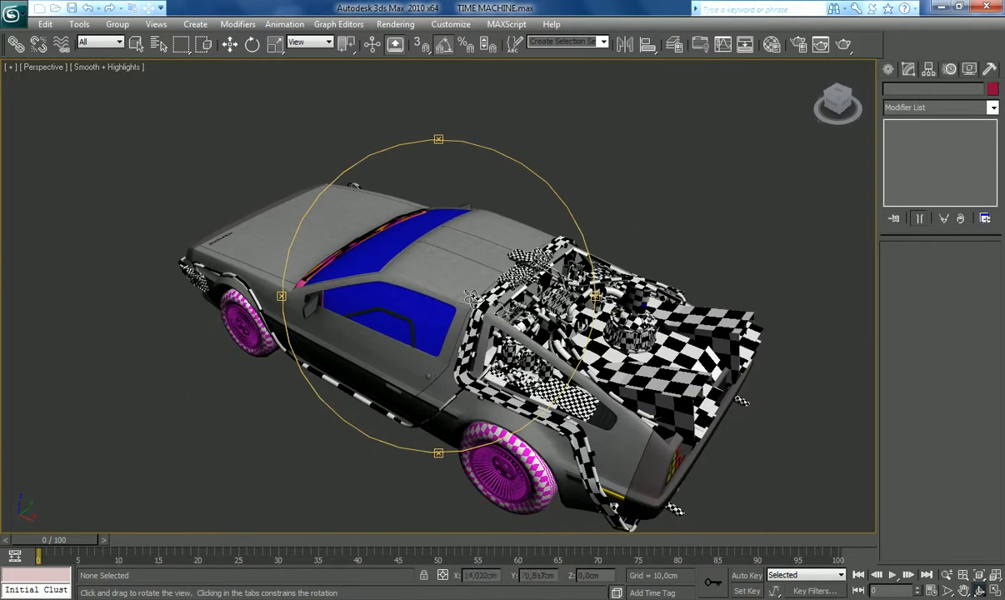
{"action": "left_click", "coordinate": [138, 47]}
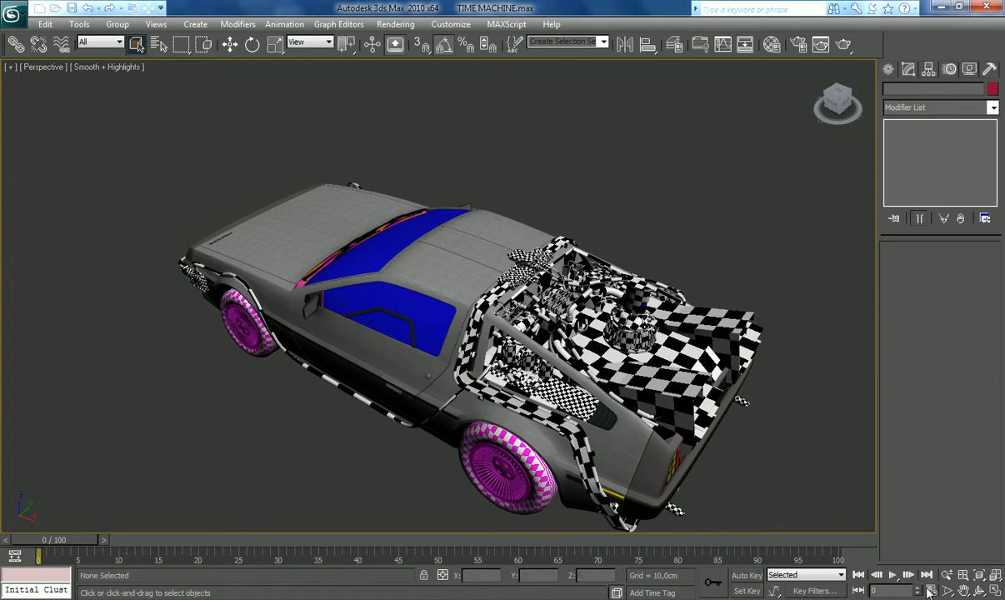
{"action": "left_click", "coordinate": [980, 591]}
{"action": "left_click_drag", "start_coordinate": [593, 348], "coordinate": [419, 383]}
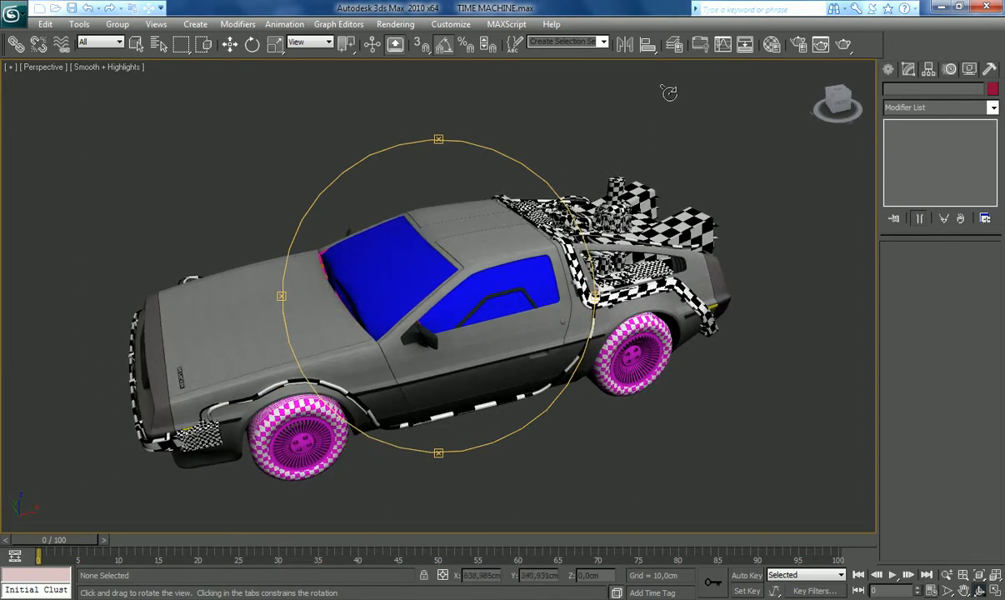
Hide the BODY, GLASS, LD INTERIOR and WHEELS objects of the DONE layer so only HD INTERIOR stays displayed.
{"action": "left_click", "coordinate": [674, 46]}
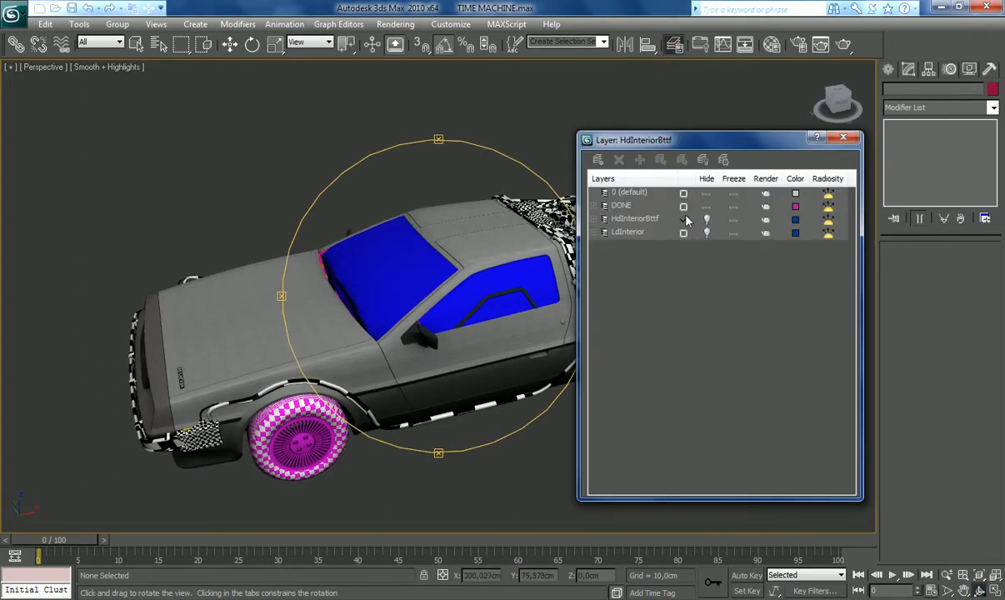
{"action": "left_click", "coordinate": [595, 206]}
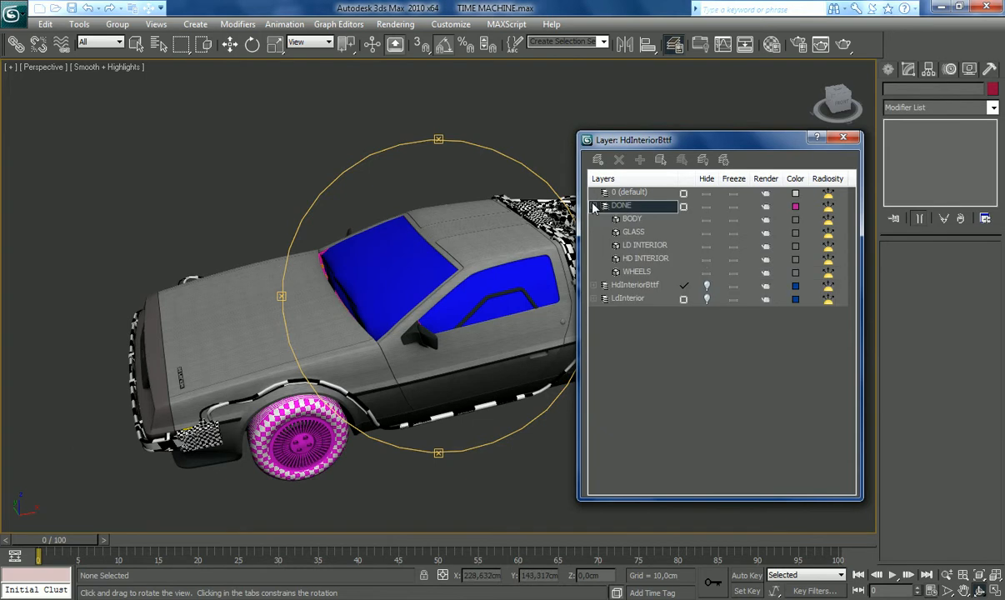
{"action": "left_click", "coordinate": [706, 220]}
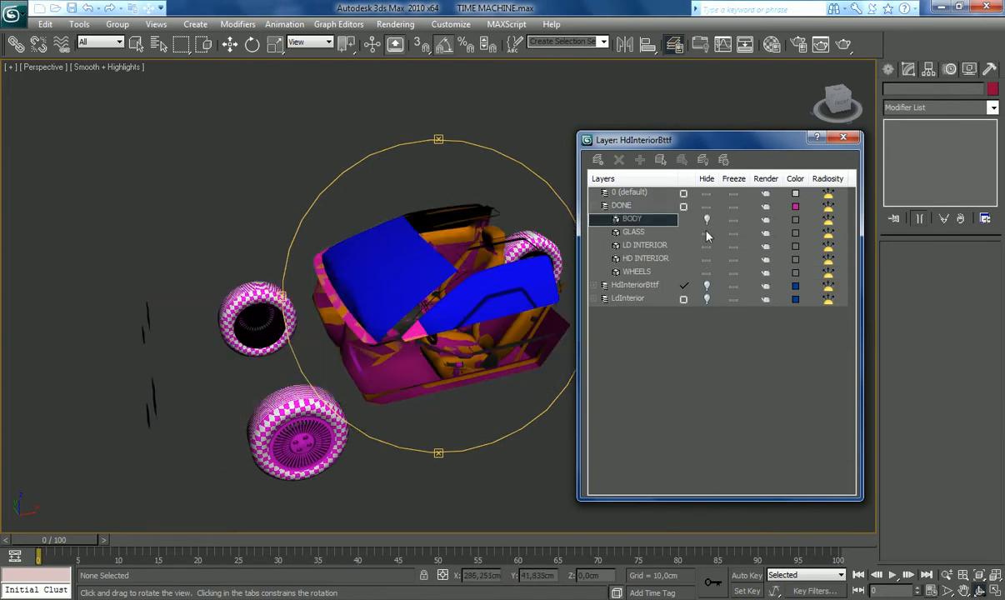
{"action": "left_click", "coordinate": [706, 232]}
{"action": "left_click", "coordinate": [707, 246]}
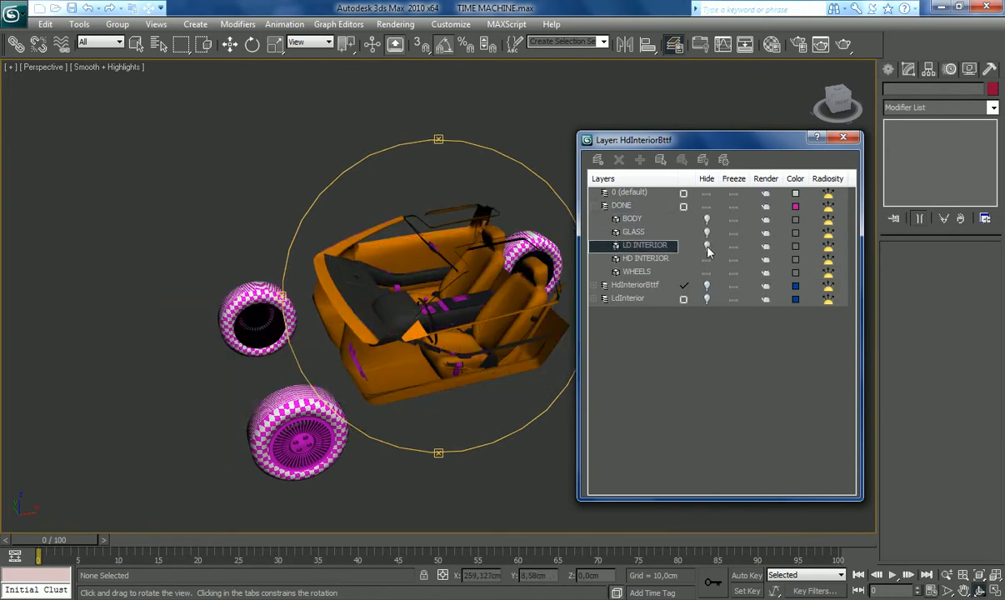
{"action": "left_click", "coordinate": [707, 273]}
{"action": "left_click_drag", "start_coordinate": [558, 325], "coordinate": [423, 343]}
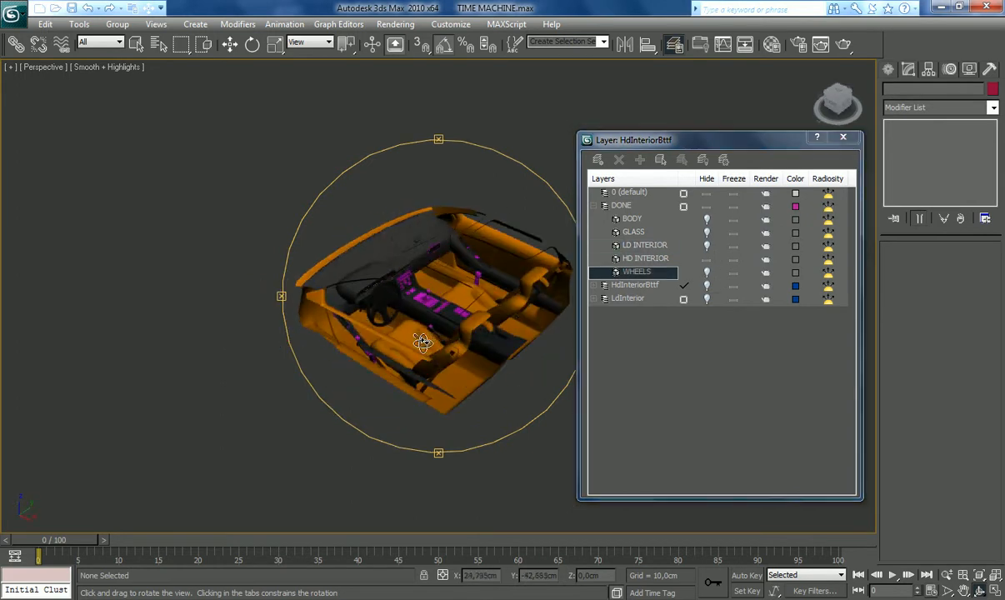
Show the HdInteriorBttf layer and examine the detailed dashboard, wiring and seats up close from several sides.
{"action": "left_click", "coordinate": [707, 286]}
{"action": "scroll", "coordinate": [458, 313], "scroll_direction": "up", "scroll_amount": 5}
{"action": "left_click_drag", "start_coordinate": [459, 312], "coordinate": [798, 182]}
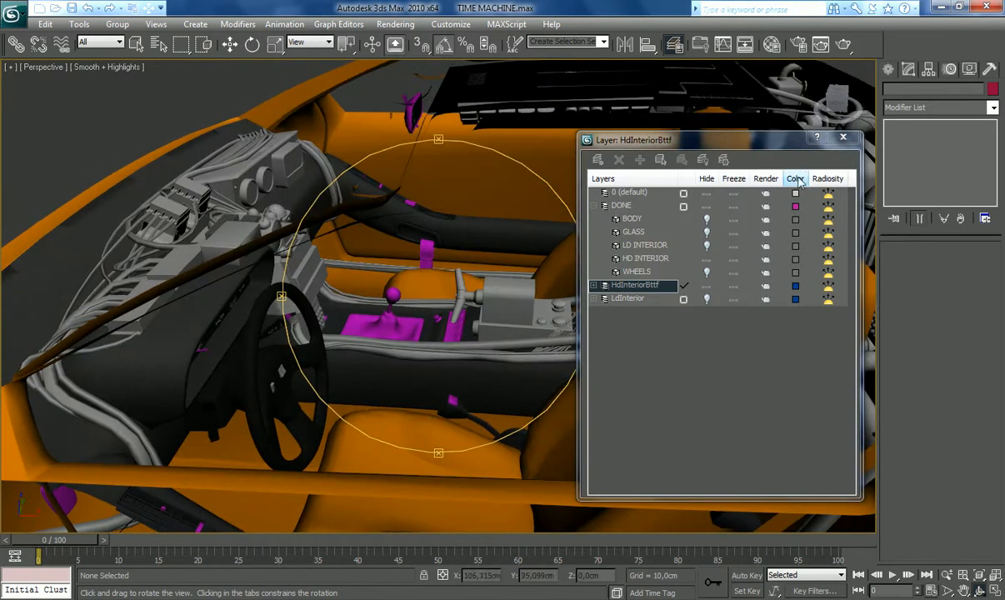
{"action": "left_click", "coordinate": [840, 139]}
{"action": "left_click_drag", "start_coordinate": [502, 227], "coordinate": [534, 243]}
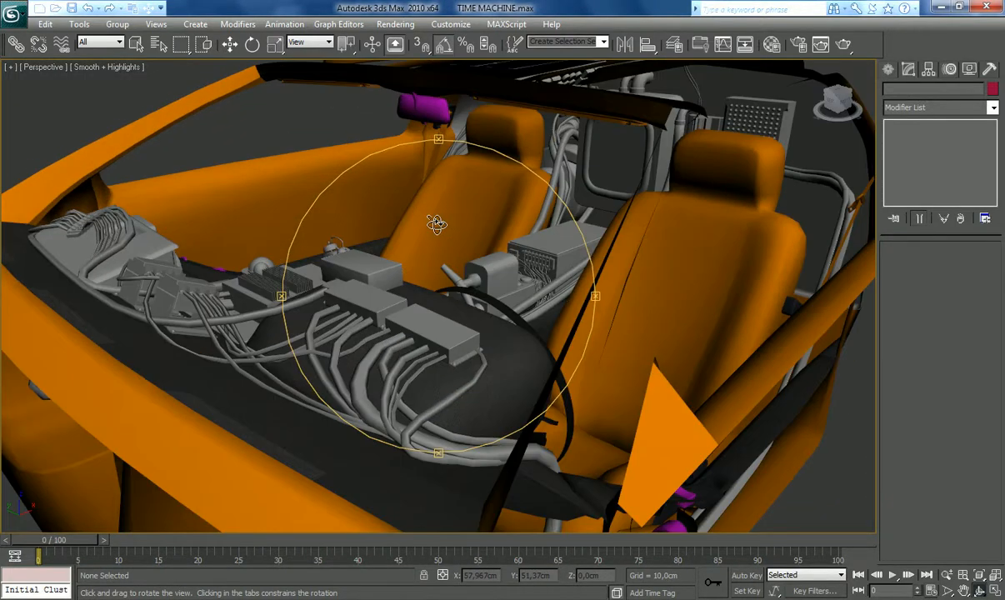
{"action": "left_click_drag", "start_coordinate": [436, 223], "coordinate": [451, 280]}
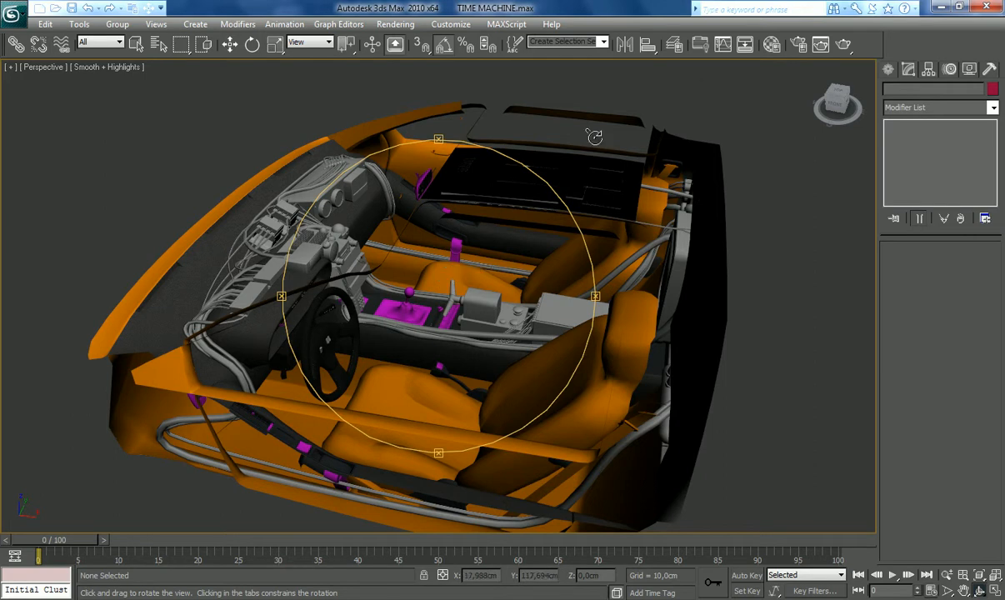
Hide the HdInteriorBttf layer and the HD INTERIOR object, and show the LD INTERIOR object and the LdInterior layer instead.
{"action": "left_click", "coordinate": [676, 45]}
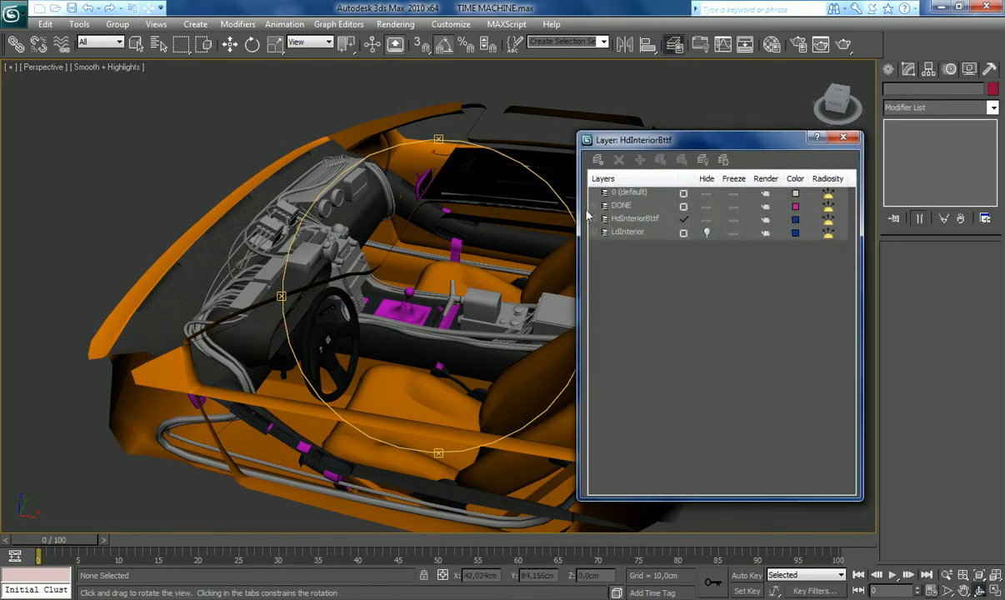
{"action": "left_click", "coordinate": [707, 206]}
{"action": "left_click", "coordinate": [594, 206]}
{"action": "left_click", "coordinate": [706, 206]}
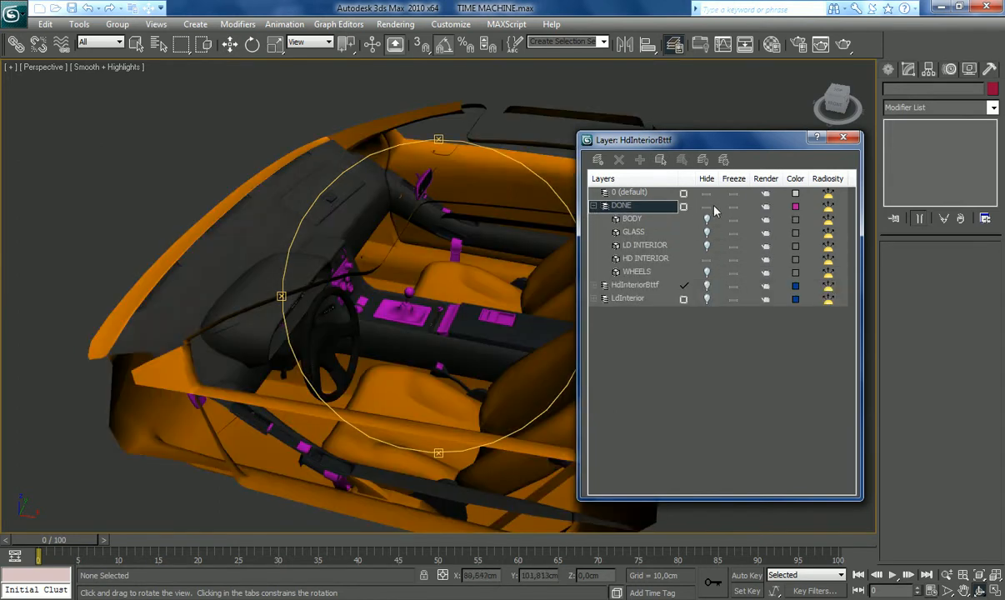
{"action": "left_click", "coordinate": [707, 258]}
{"action": "left_click", "coordinate": [706, 245]}
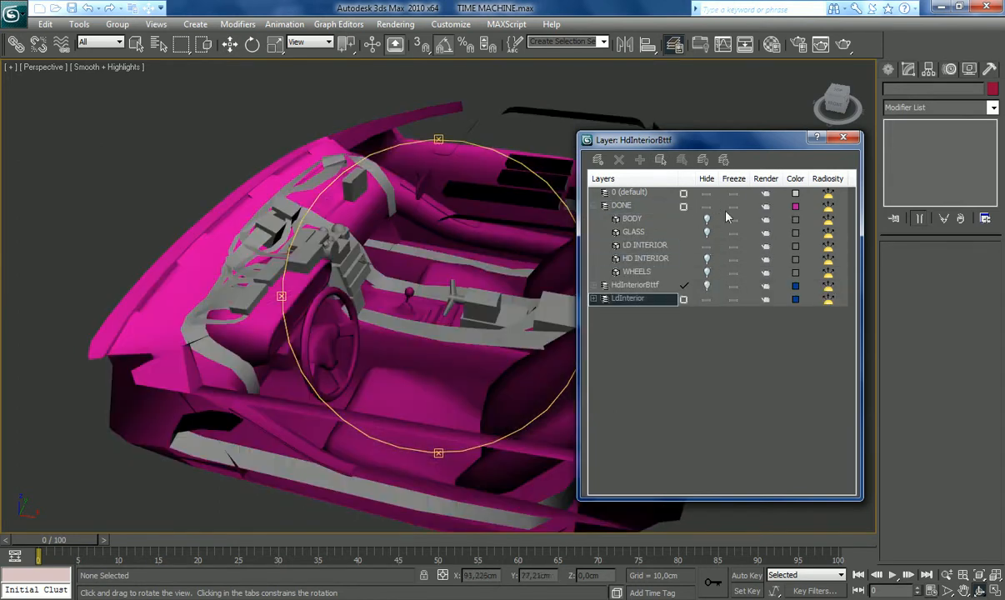
{"action": "left_click", "coordinate": [843, 138]}
Examine the low-detail interior from several sides, both up close and from a distance.
{"action": "left_click_drag", "start_coordinate": [477, 265], "coordinate": [444, 268]}
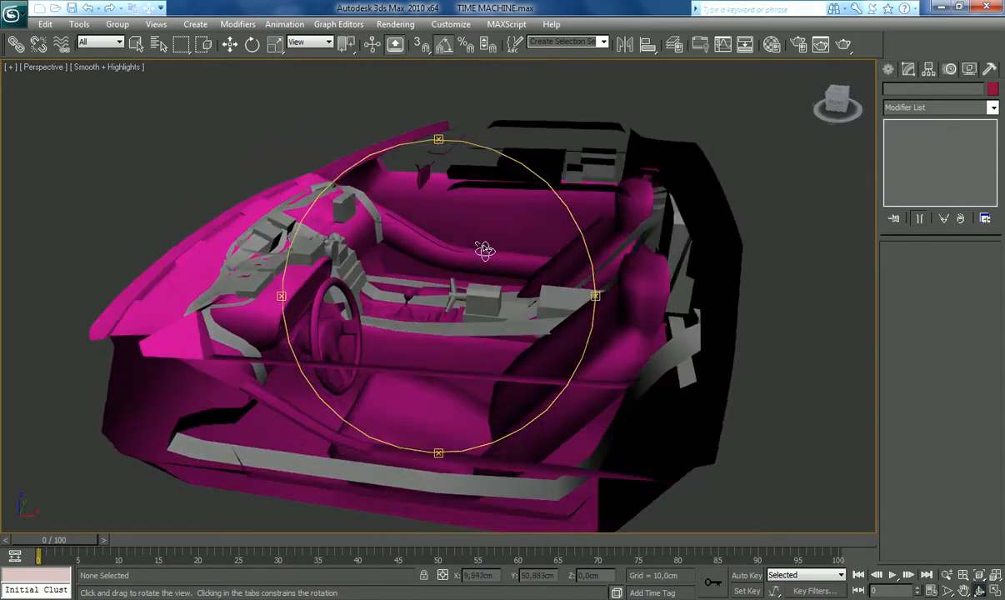
{"action": "left_click_drag", "start_coordinate": [485, 250], "coordinate": [460, 249]}
{"action": "left_click_drag", "start_coordinate": [417, 275], "coordinate": [530, 265]}
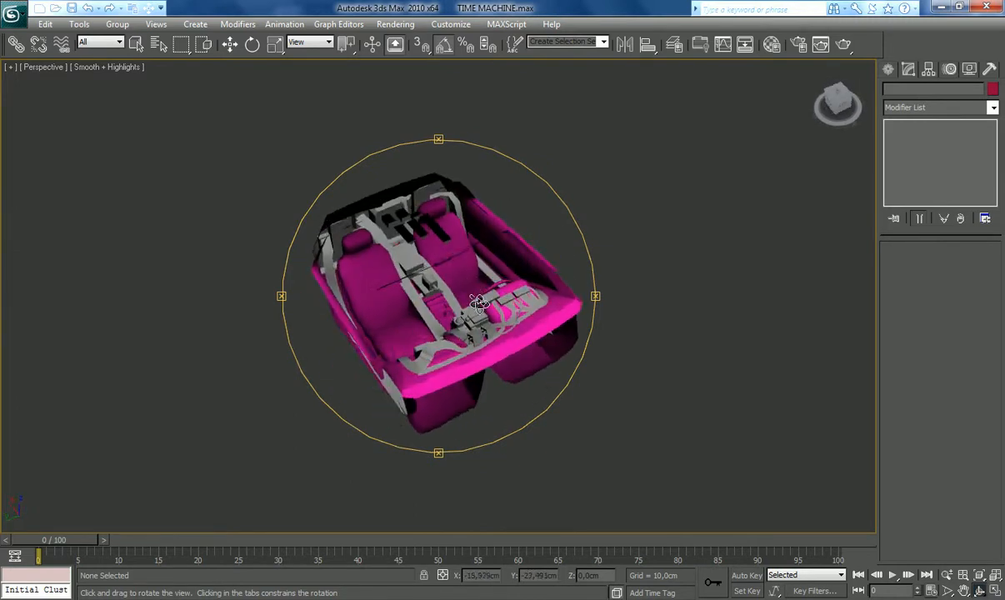
{"action": "scroll", "coordinate": [384, 305], "scroll_direction": "up", "scroll_amount": 5}
{"action": "left_click_drag", "start_coordinate": [444, 331], "coordinate": [479, 288]}
{"action": "scroll", "coordinate": [494, 294], "scroll_direction": "down", "scroll_amount": 5}
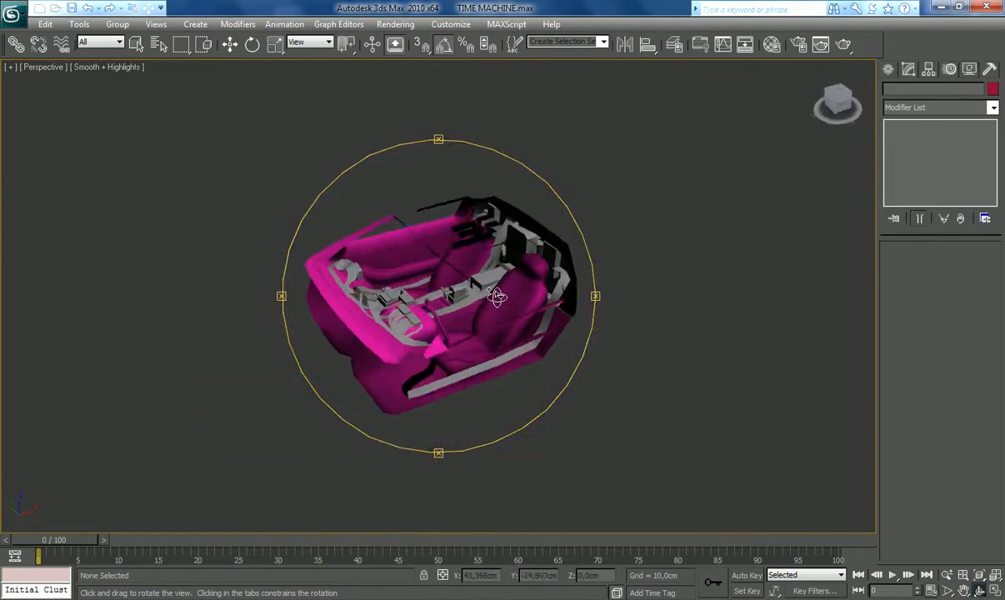
Hide the LdInterior layer and show the BODY, GLASS, HD INTERIOR and WHEELS objects of the DONE layer.
{"action": "left_click", "coordinate": [674, 44]}
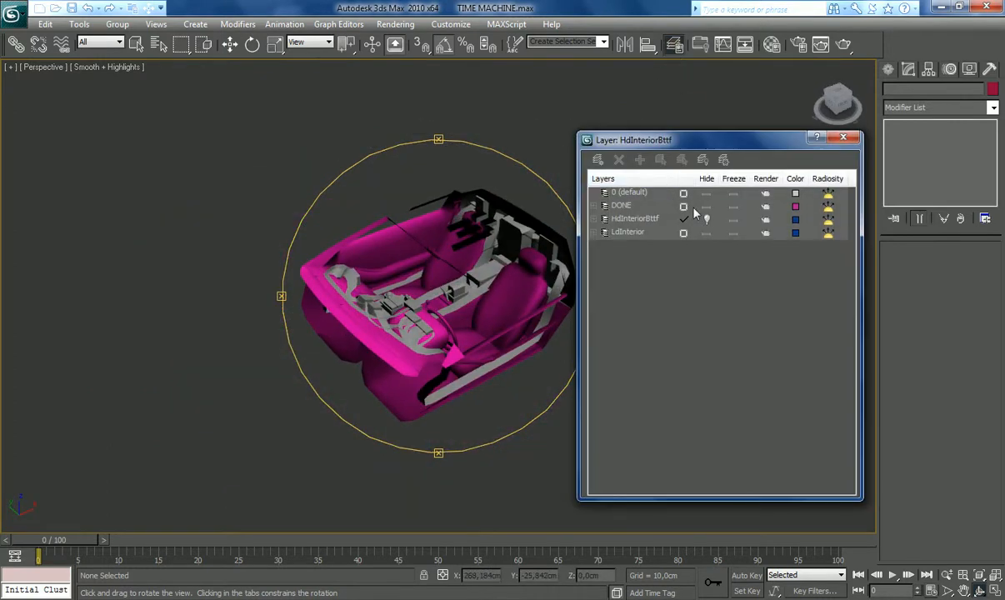
{"action": "left_click", "coordinate": [706, 233]}
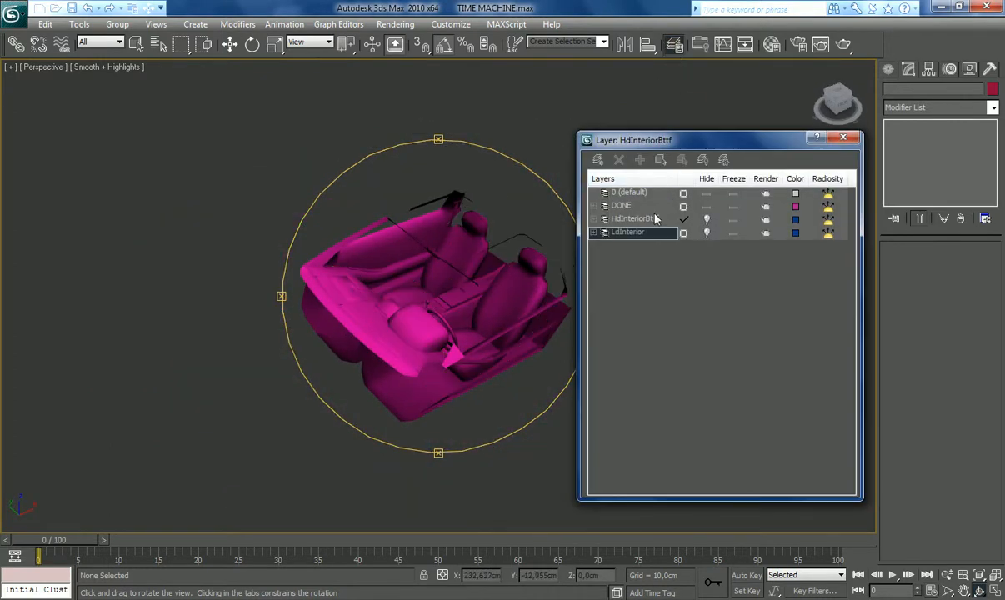
{"action": "left_click", "coordinate": [593, 205]}
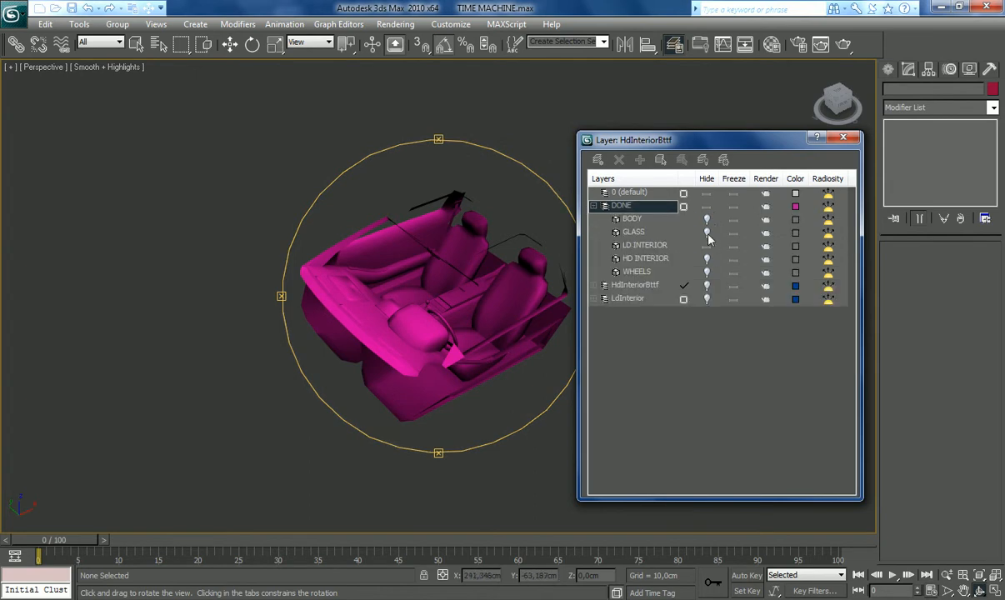
{"action": "left_click", "coordinate": [707, 232]}
{"action": "left_click", "coordinate": [707, 220]}
{"action": "left_click", "coordinate": [707, 245]}
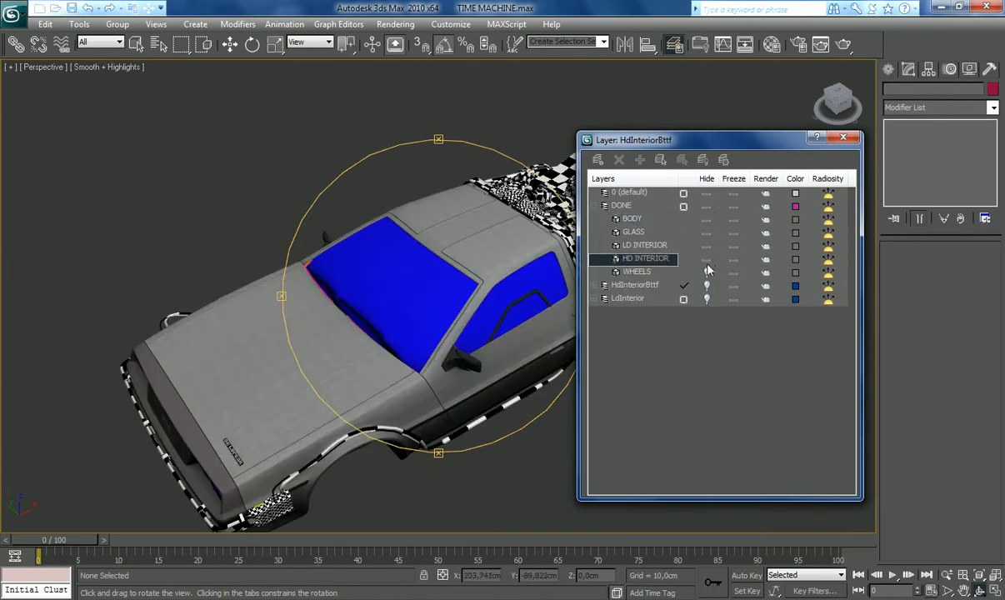
{"action": "left_click", "coordinate": [684, 285]}
{"action": "mouse_move", "coordinate": [467, 317]}
{"action": "left_mouse_down"}
{"action": "mouse_move", "coordinate": [332, 315]}
{"action": "mouse_move", "coordinate": [475, 308]}
{"action": "left_mouse_up"}
{"action": "left_click", "coordinate": [842, 138]}
Examine the whole car from the front and side, centring it in the view and moving in closer.
{"action": "left_click_drag", "start_coordinate": [459, 383], "coordinate": [788, 447]}
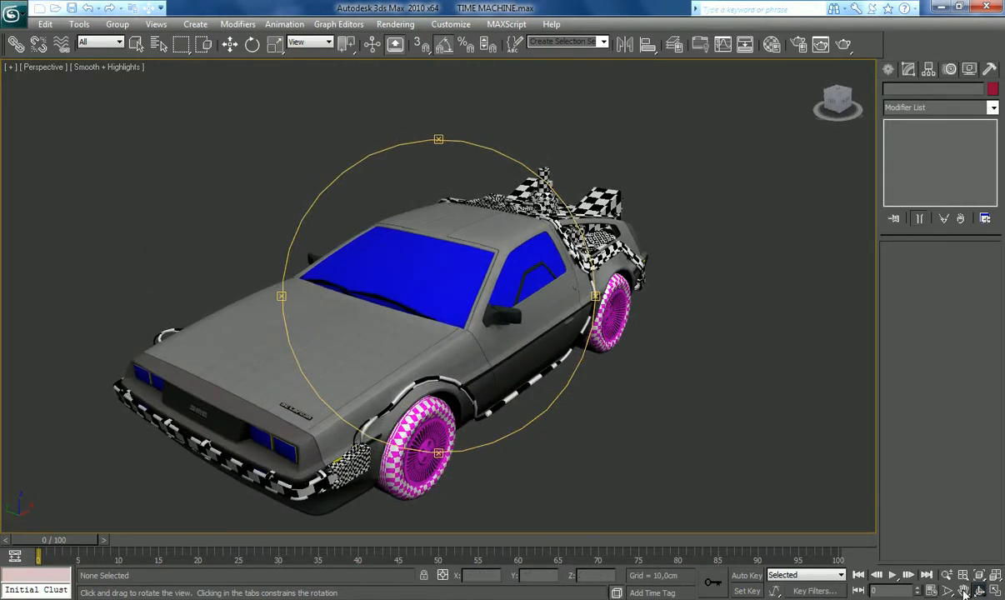
{"action": "left_click_drag", "start_coordinate": [590, 438], "coordinate": [646, 401]}
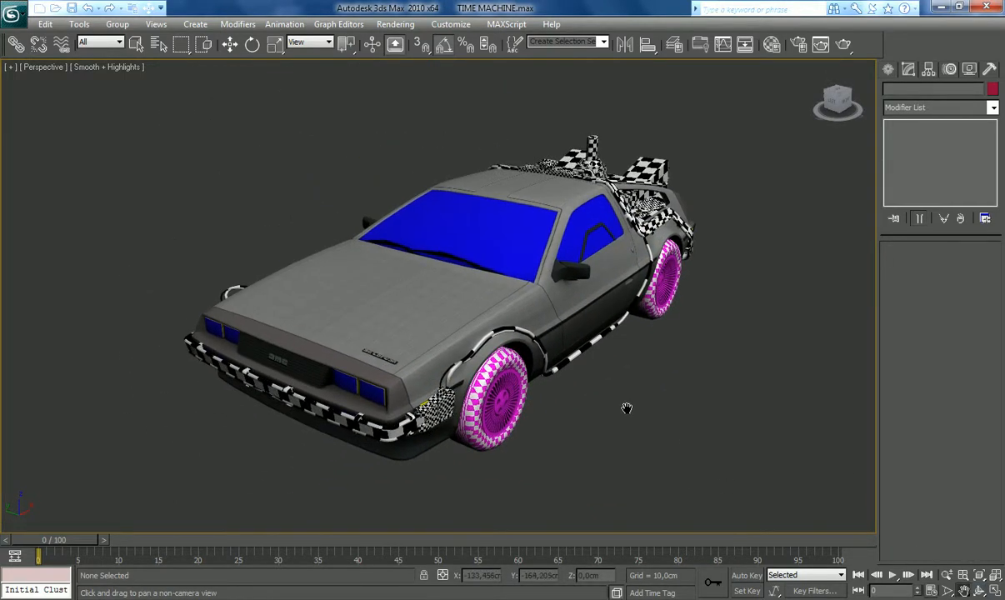
{"action": "left_click", "coordinate": [979, 590]}
{"action": "left_click_drag", "start_coordinate": [455, 318], "coordinate": [471, 339]}
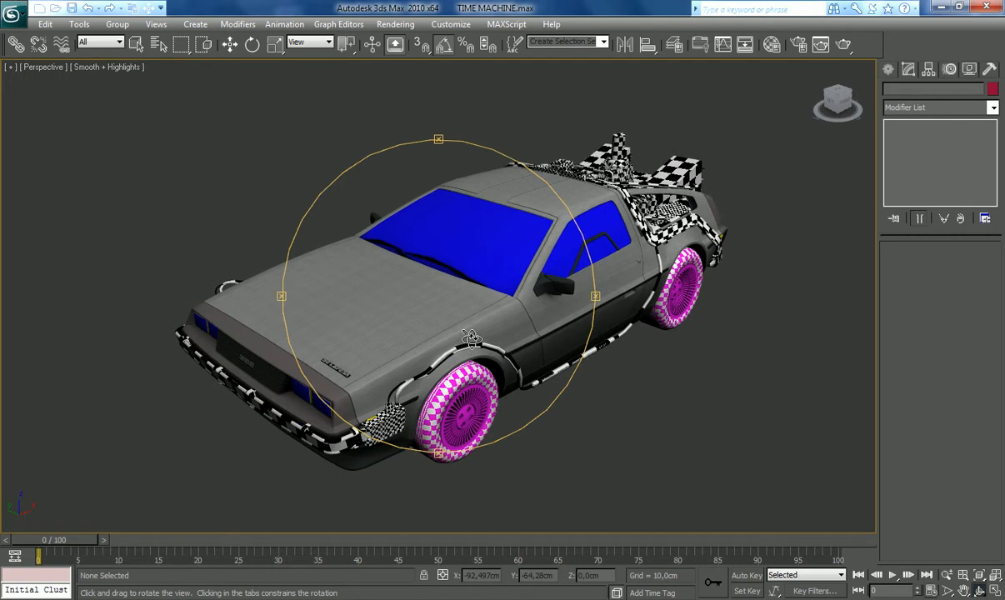
{"action": "left_click", "coordinate": [135, 49]}
{"action": "left_click", "coordinate": [979, 590]}
{"action": "left_click_drag", "start_coordinate": [462, 285], "coordinate": [680, 364]}
{"action": "left_click", "coordinate": [965, 590]}
{"action": "mouse_move", "coordinate": [692, 409]}
{"action": "left_mouse_down"}
{"action": "mouse_move", "coordinate": [682, 434]}
{"action": "mouse_move", "coordinate": [678, 424]}
{"action": "left_mouse_up"}
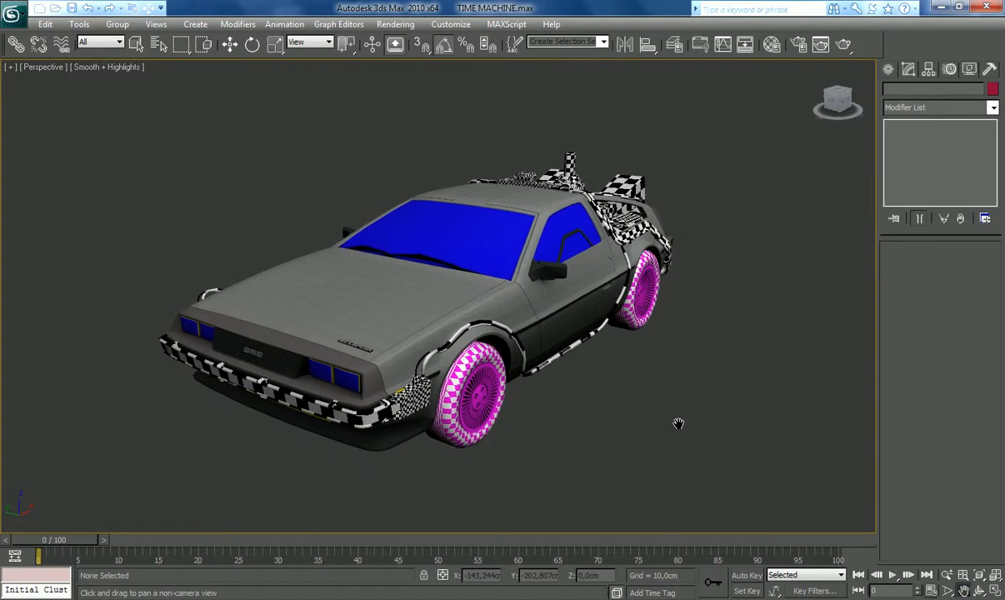
{"action": "left_click_drag", "start_coordinate": [550, 399], "coordinate": [528, 380]}
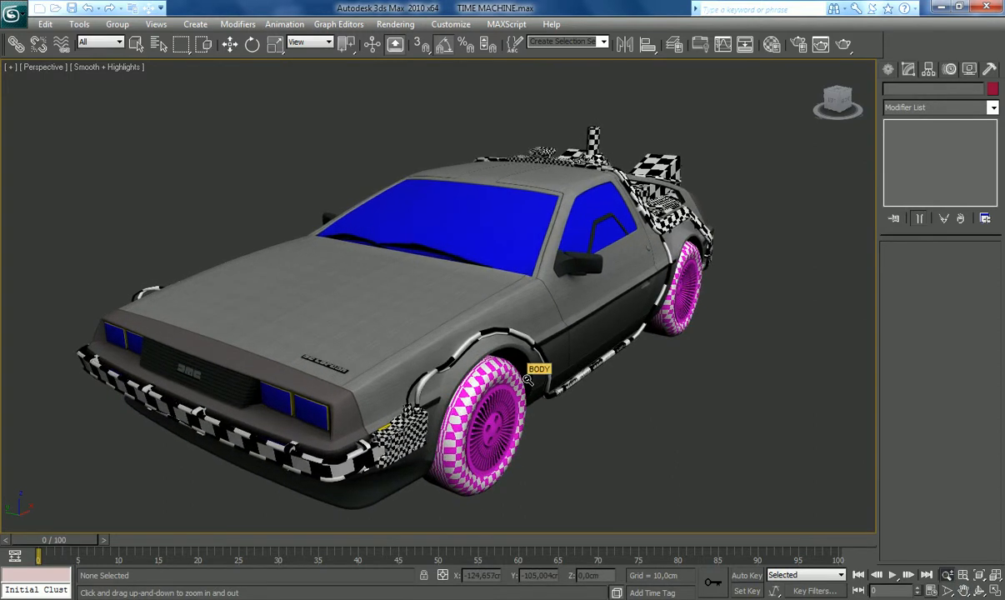